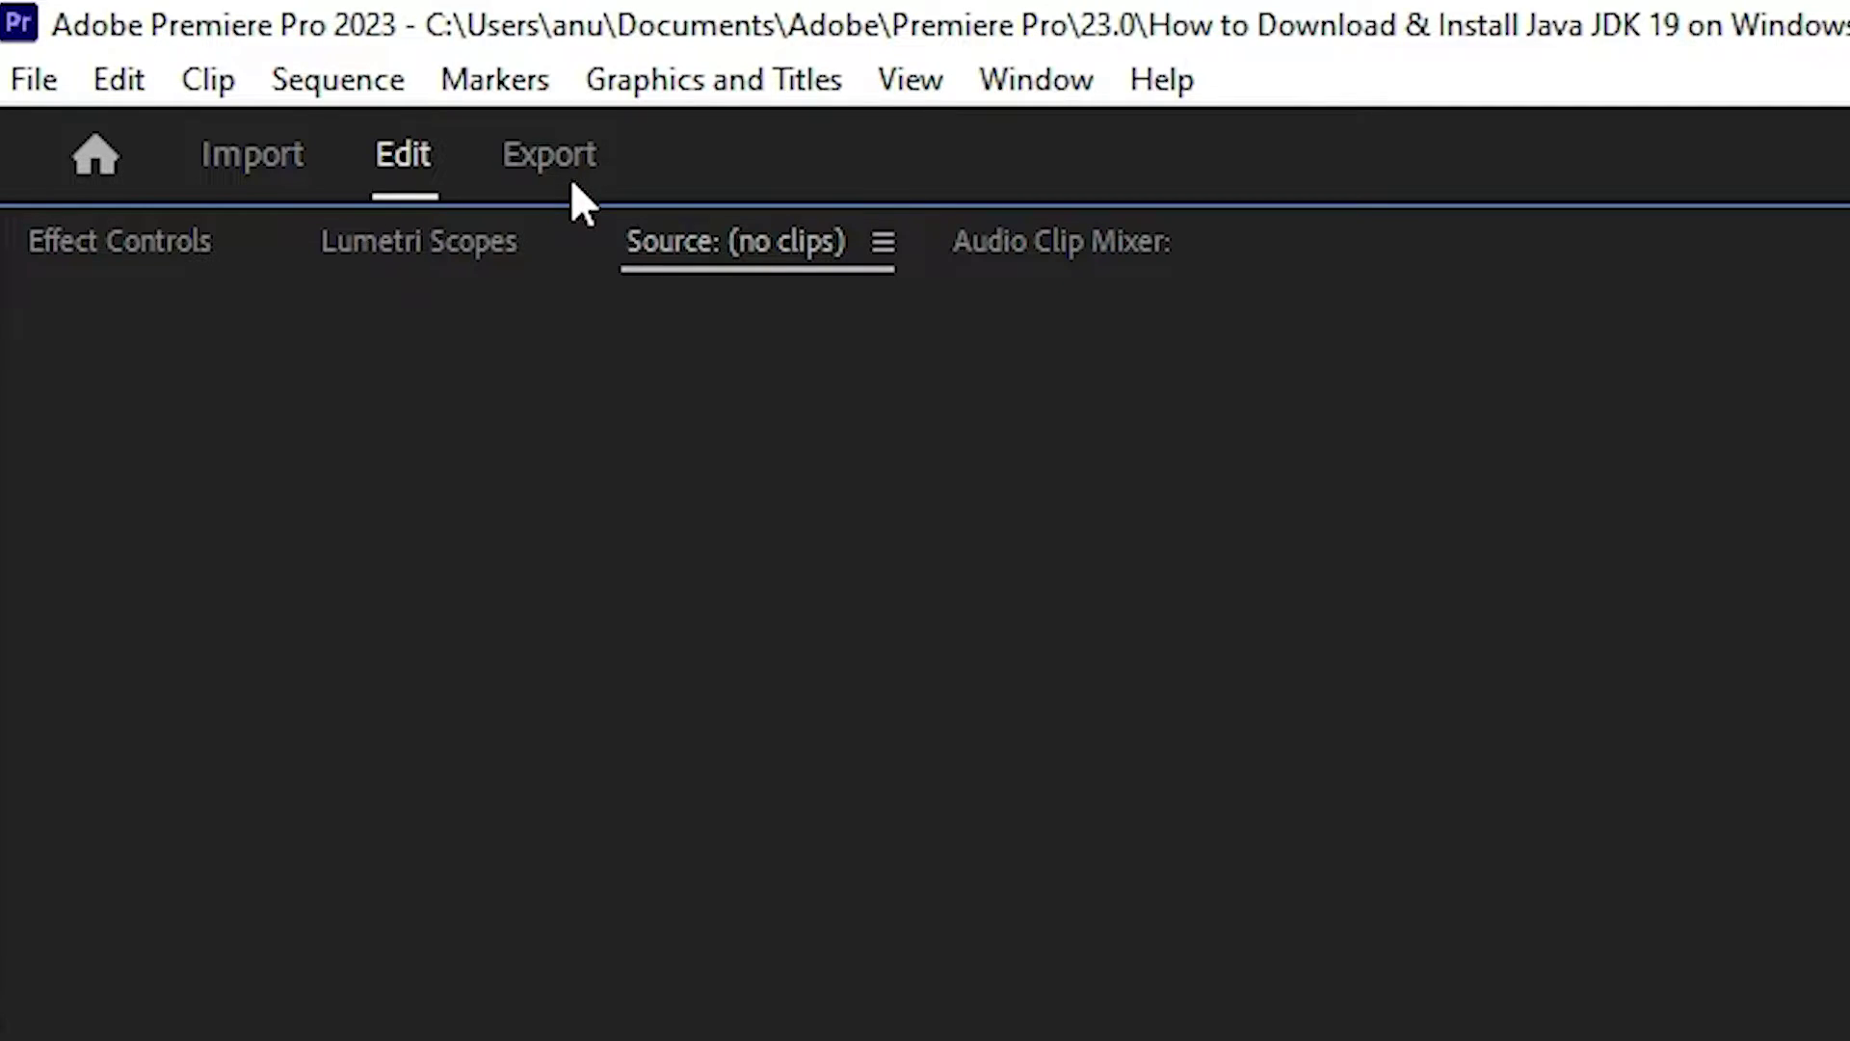
Go to the Export settings, keep H.264 as the format, and show the preset list
{"action": "left_click", "coordinate": [520, 157]}
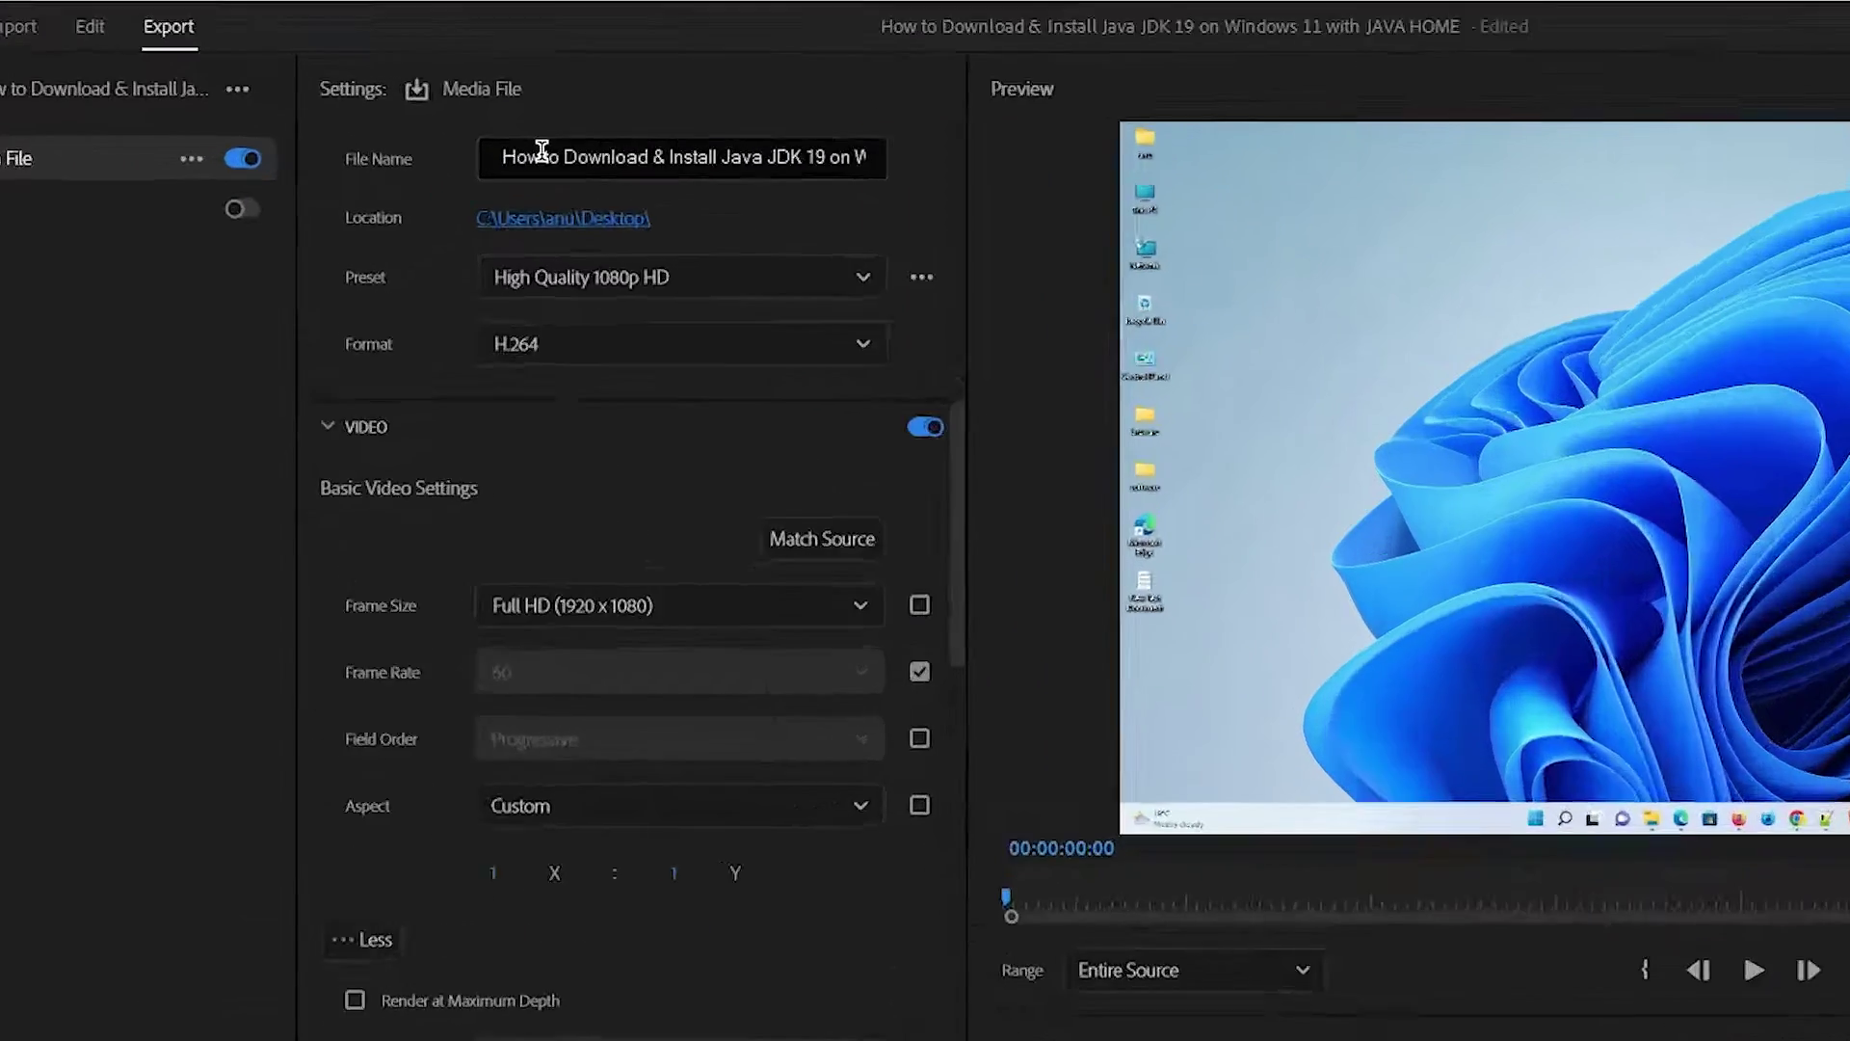
{"action": "left_click_drag", "start_coordinate": [542, 150], "coordinate": [814, 159]}
{"action": "left_click", "coordinate": [814, 159]}
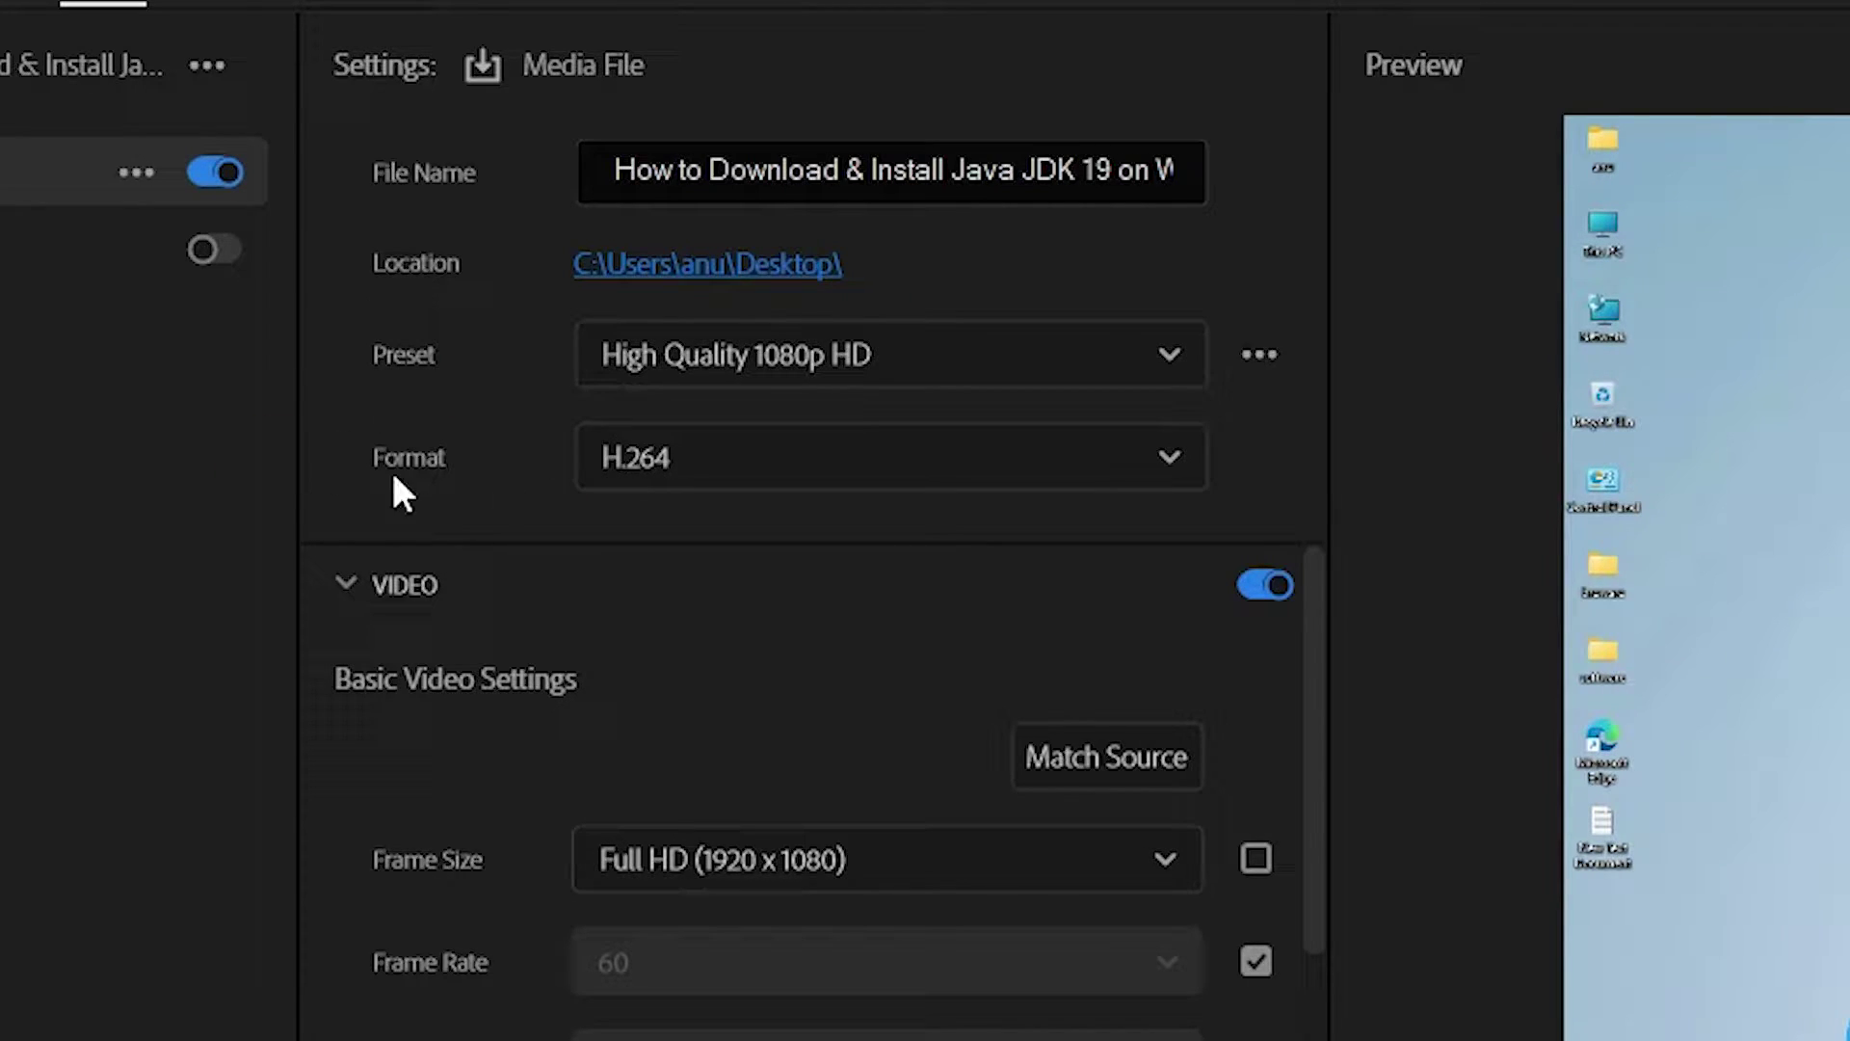
{"action": "left_click", "coordinate": [702, 464]}
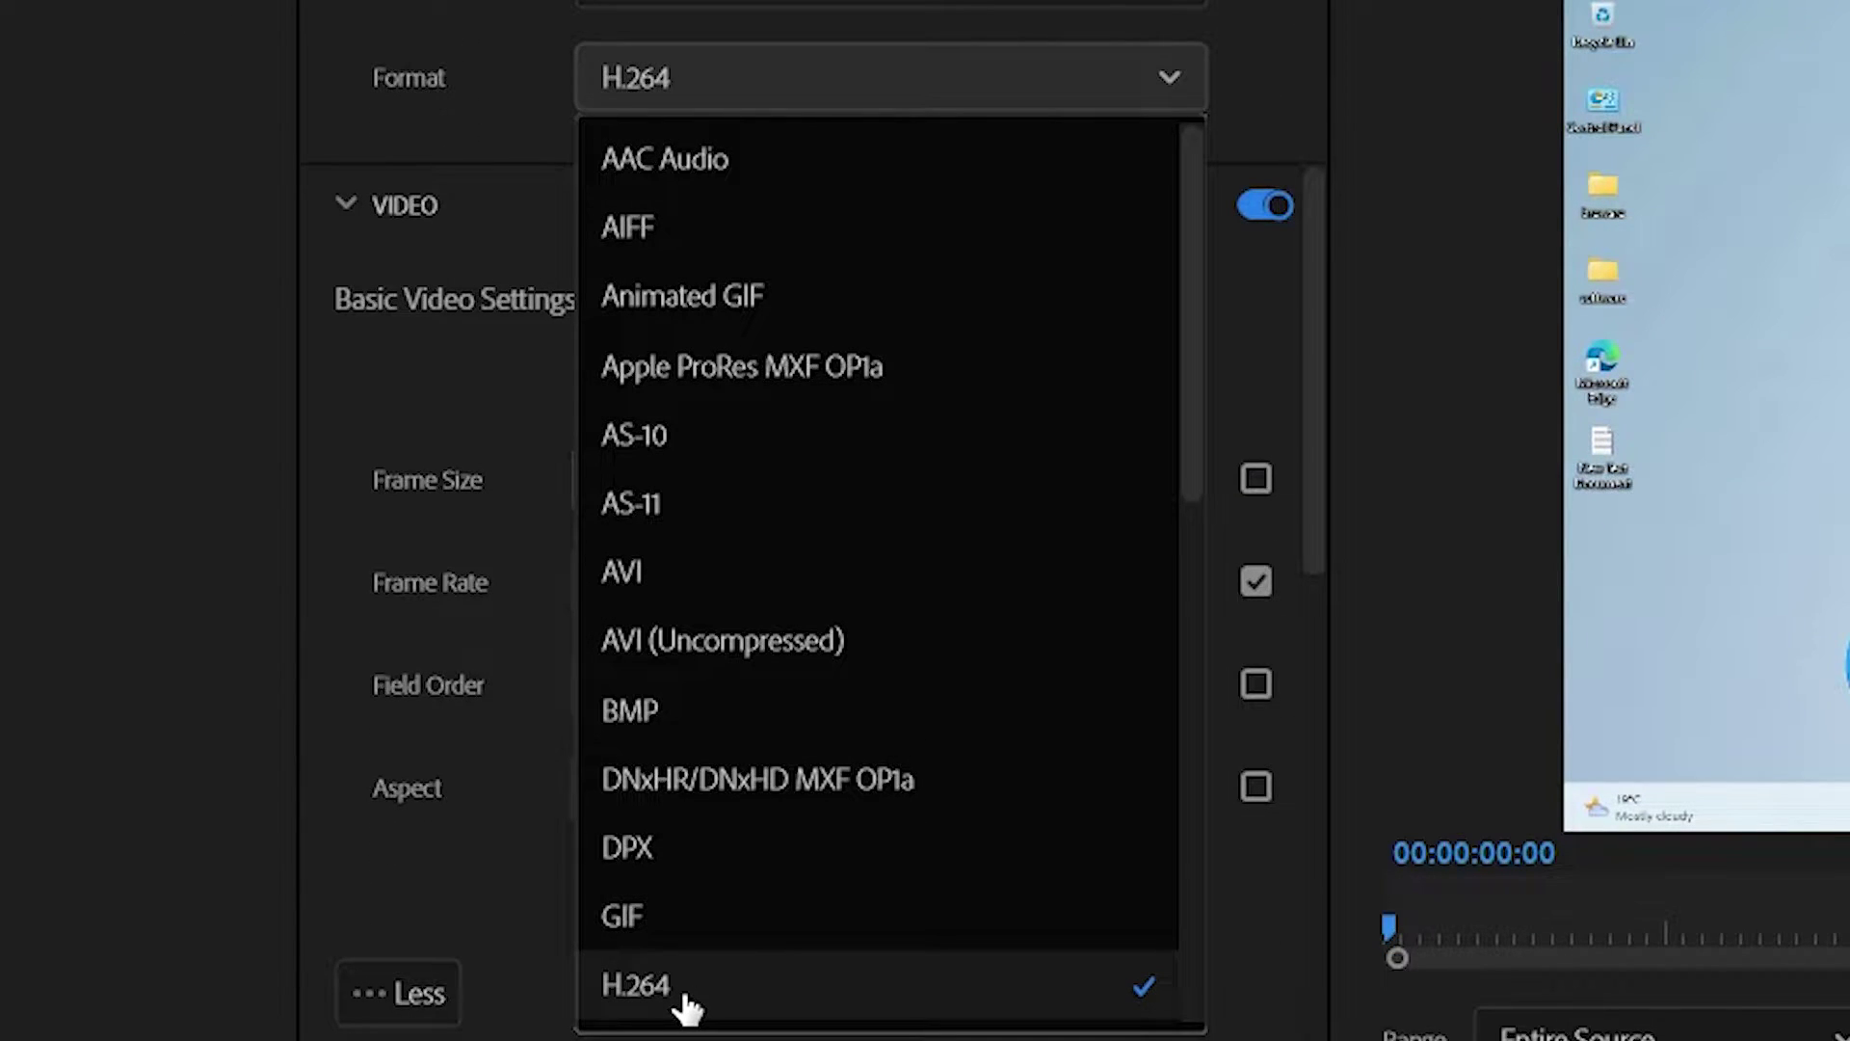
{"action": "left_click", "coordinate": [686, 1000]}
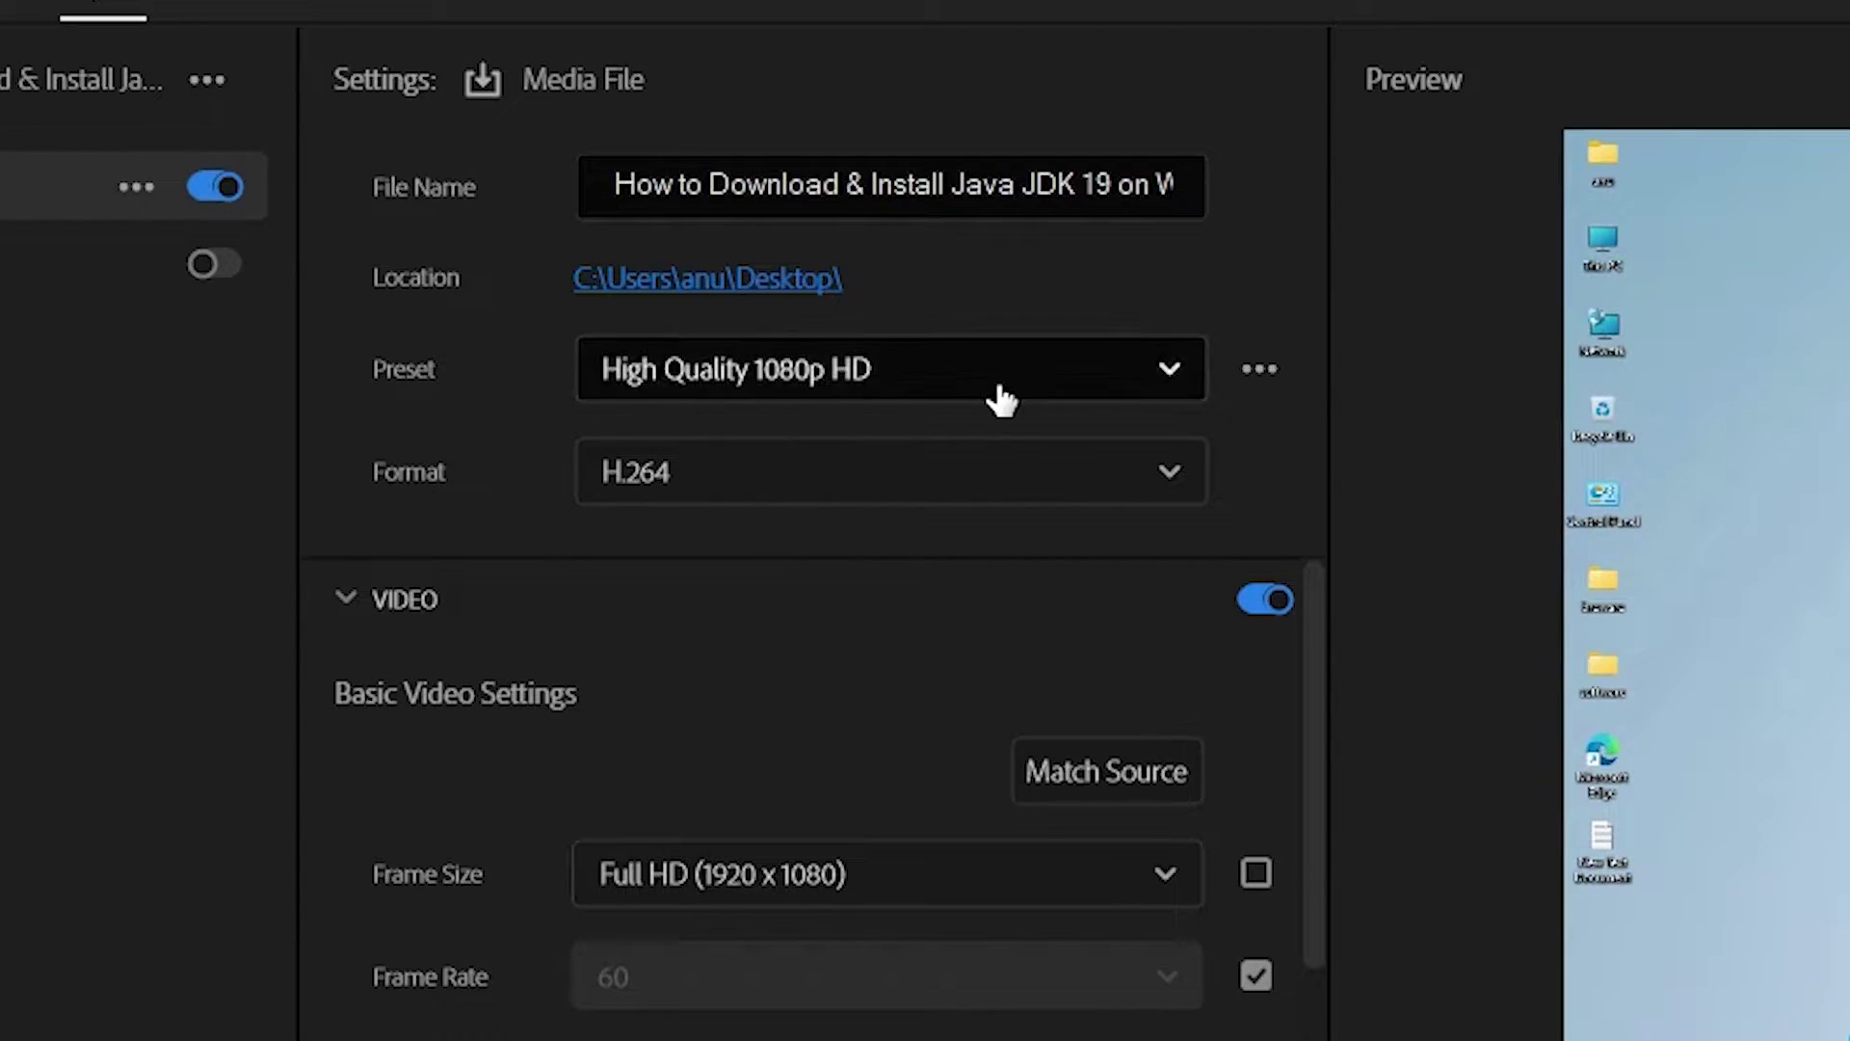
{"action": "left_click", "coordinate": [1161, 375]}
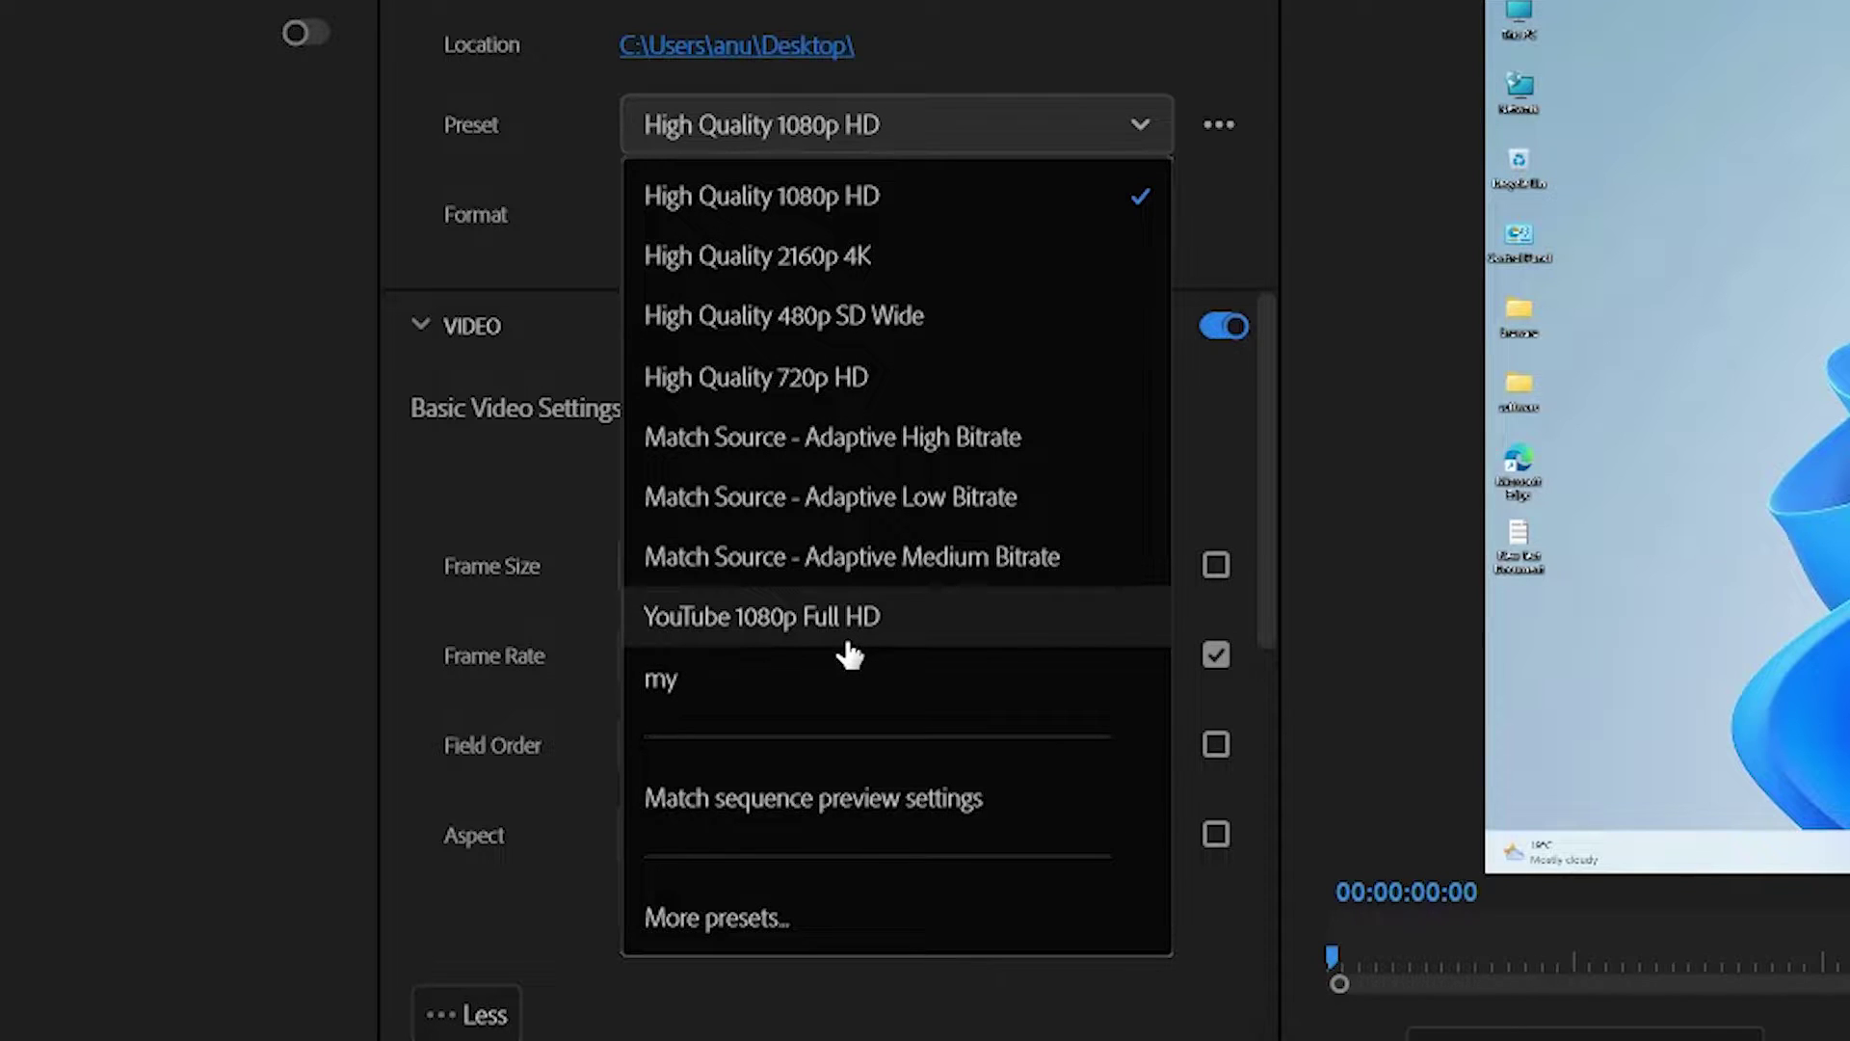
Search 'yo' in the Preset Manager and apply the YouTube 1080p Full HD preset
{"action": "left_click", "coordinate": [686, 940]}
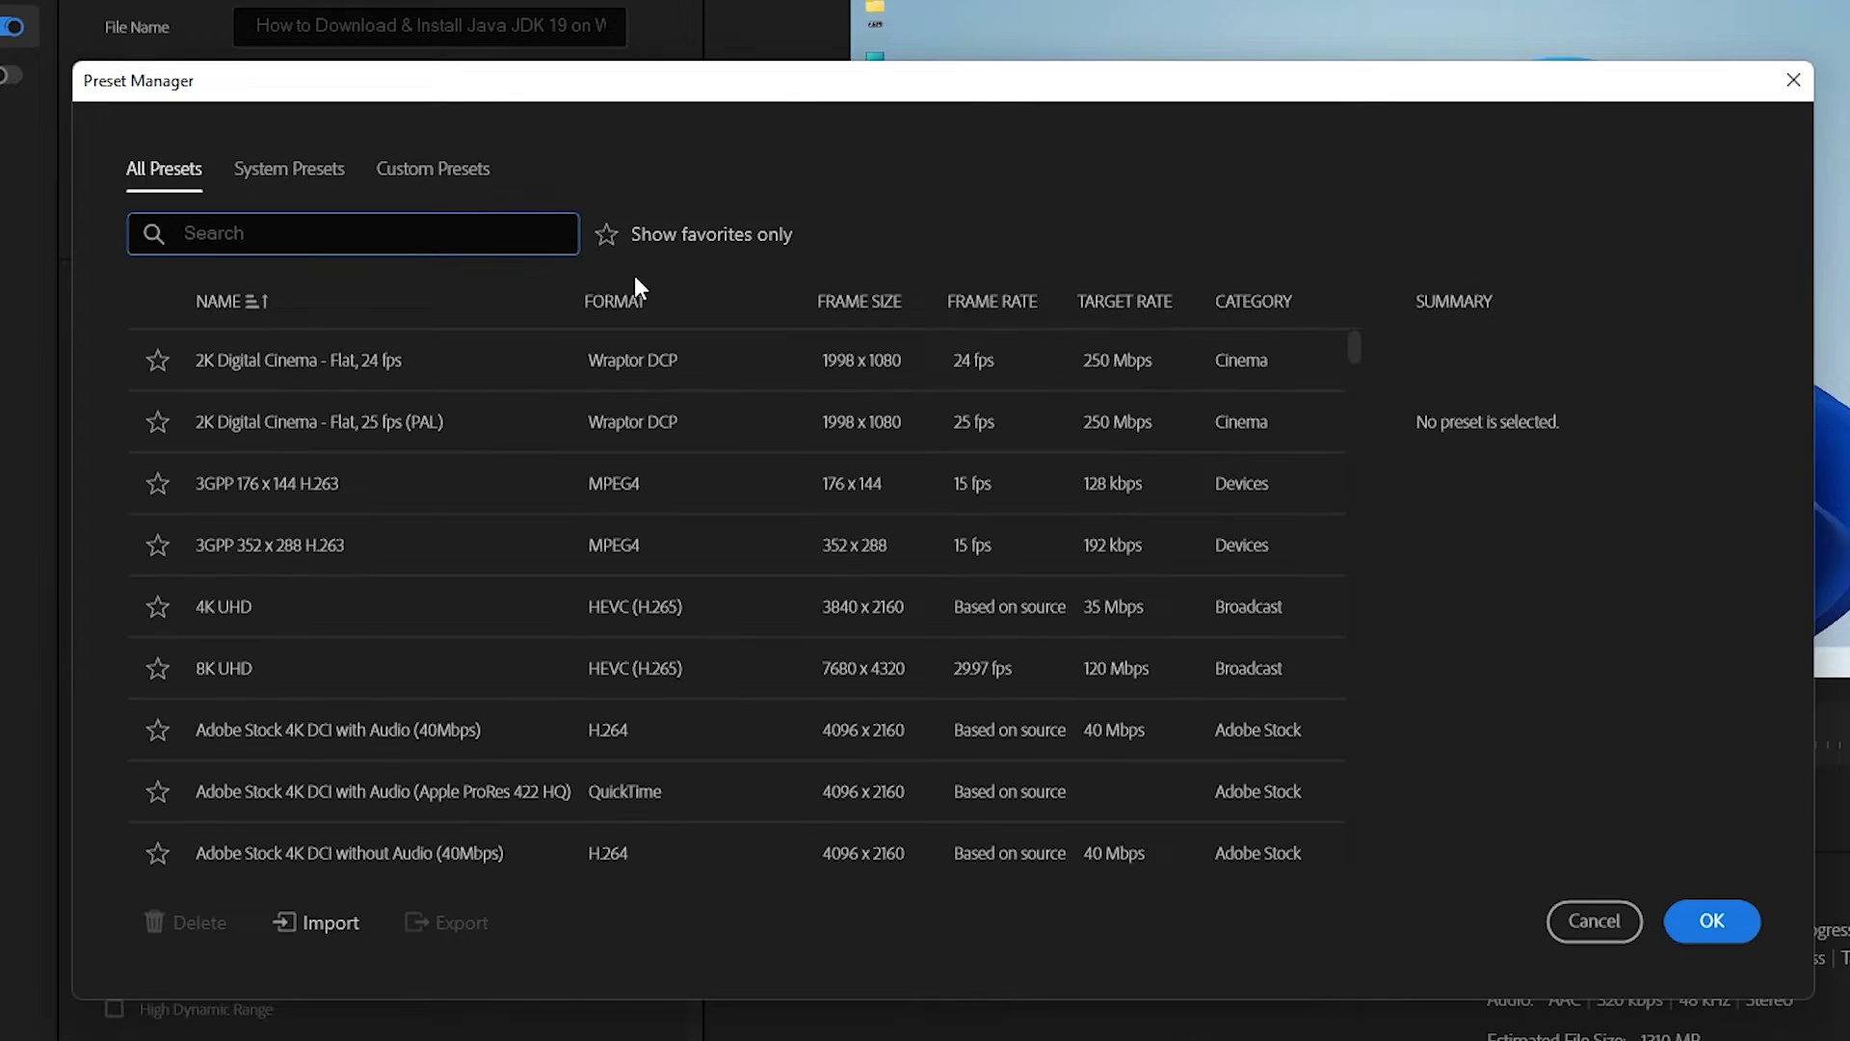
{"action": "left_click", "coordinate": [234, 224]}
{"action": "scroll", "coordinate": [577, 545], "scroll_direction": "down", "scroll_amount": 10}
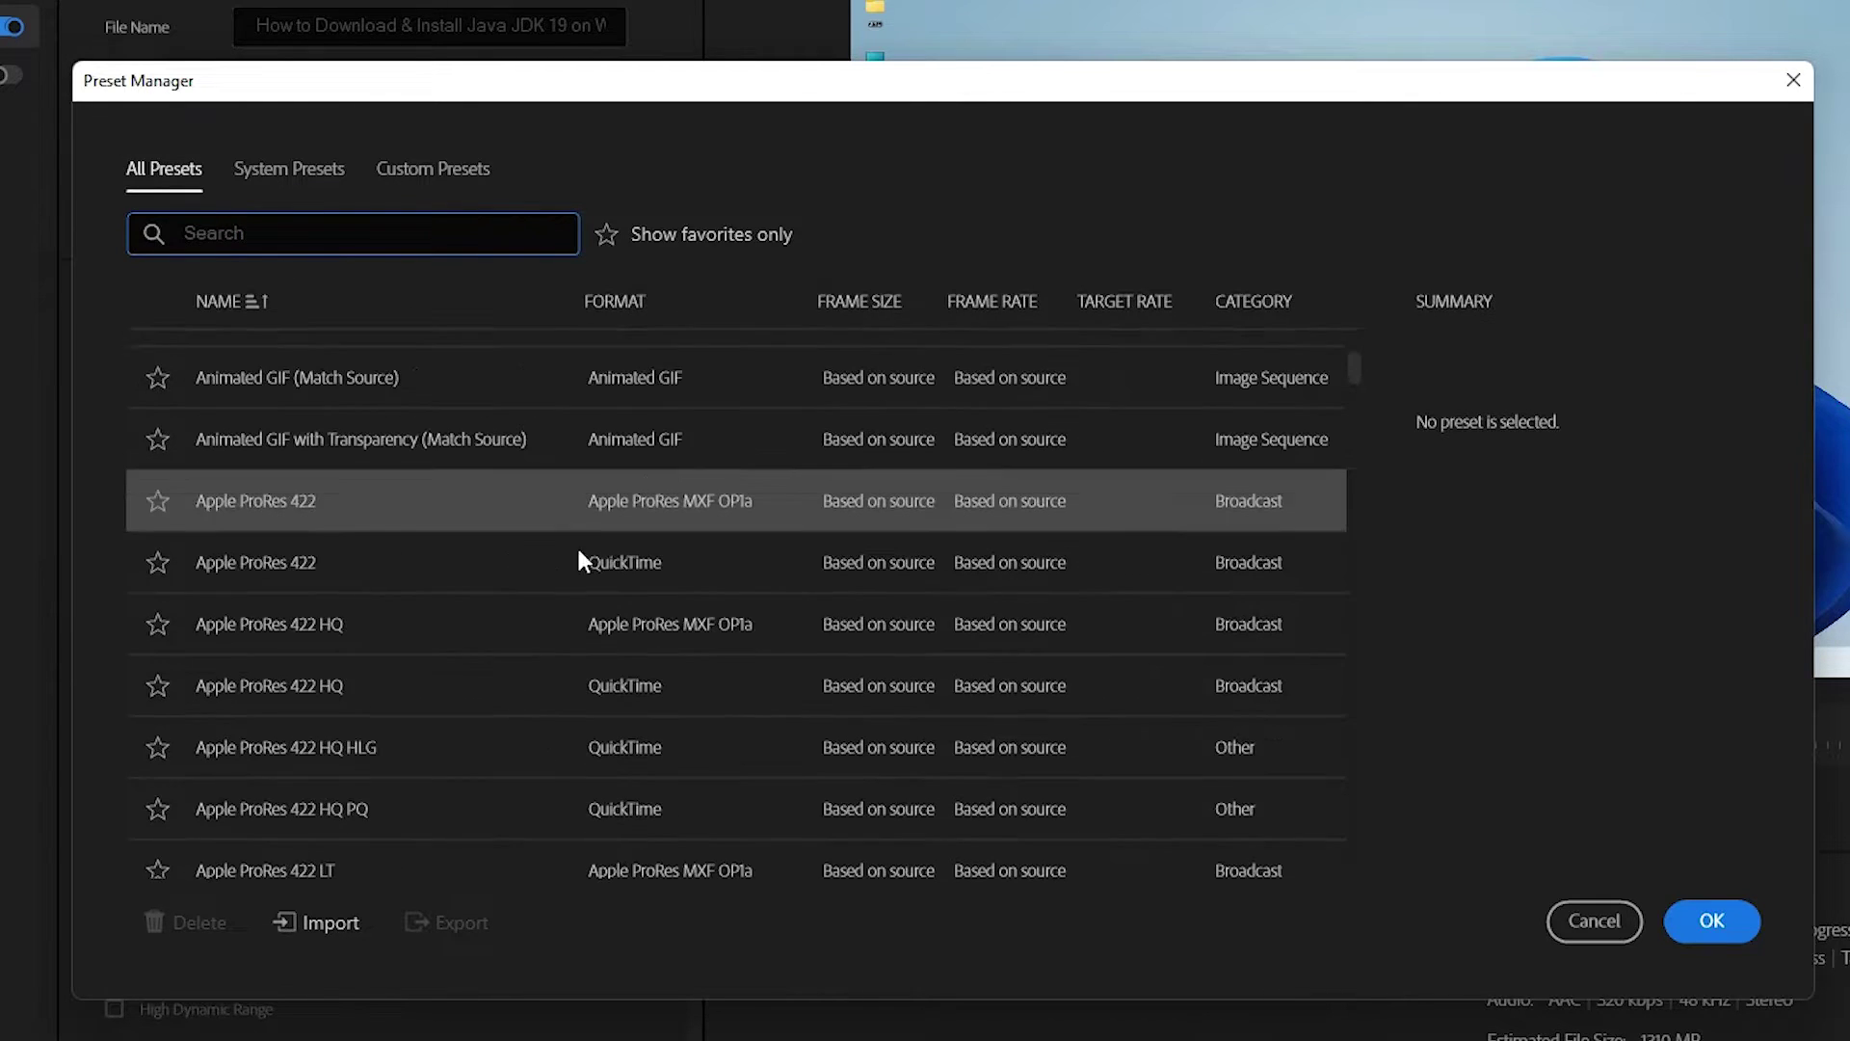
{"action": "scroll", "coordinate": [662, 595], "scroll_direction": "down", "scroll_amount": 15}
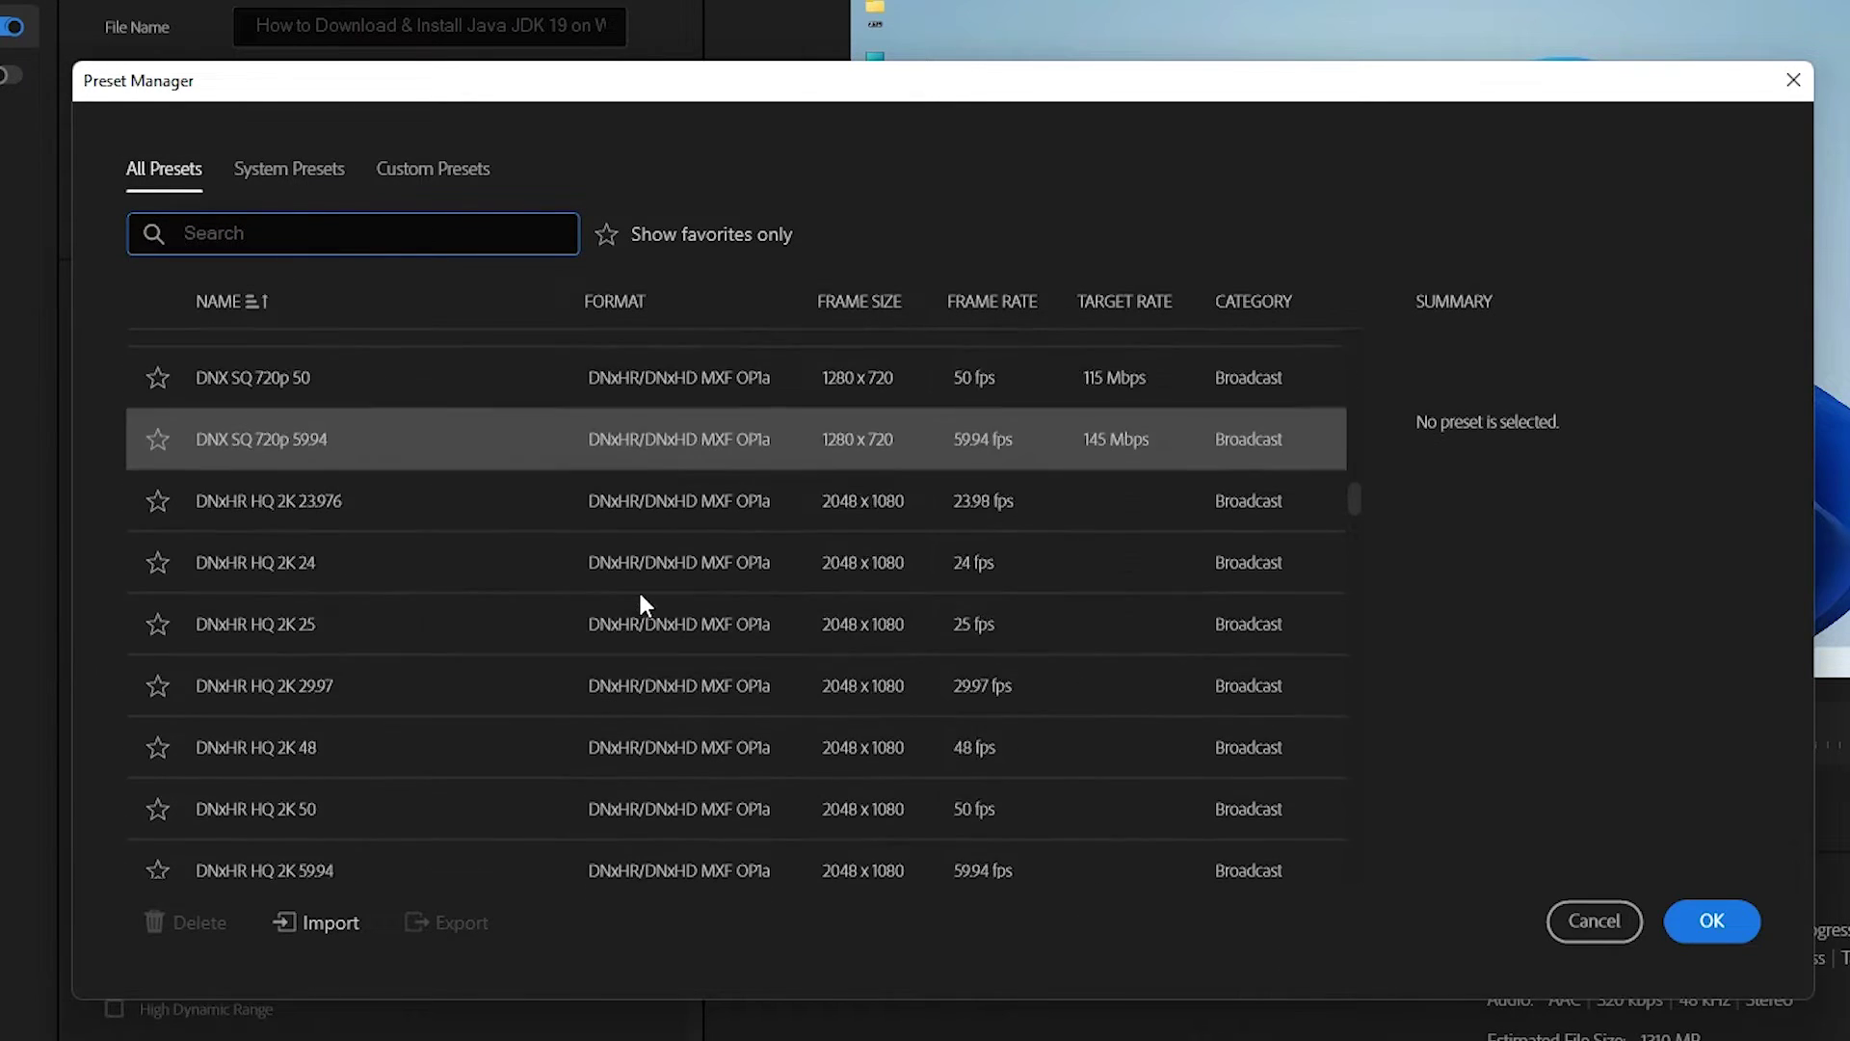
{"action": "type", "text": "y"}
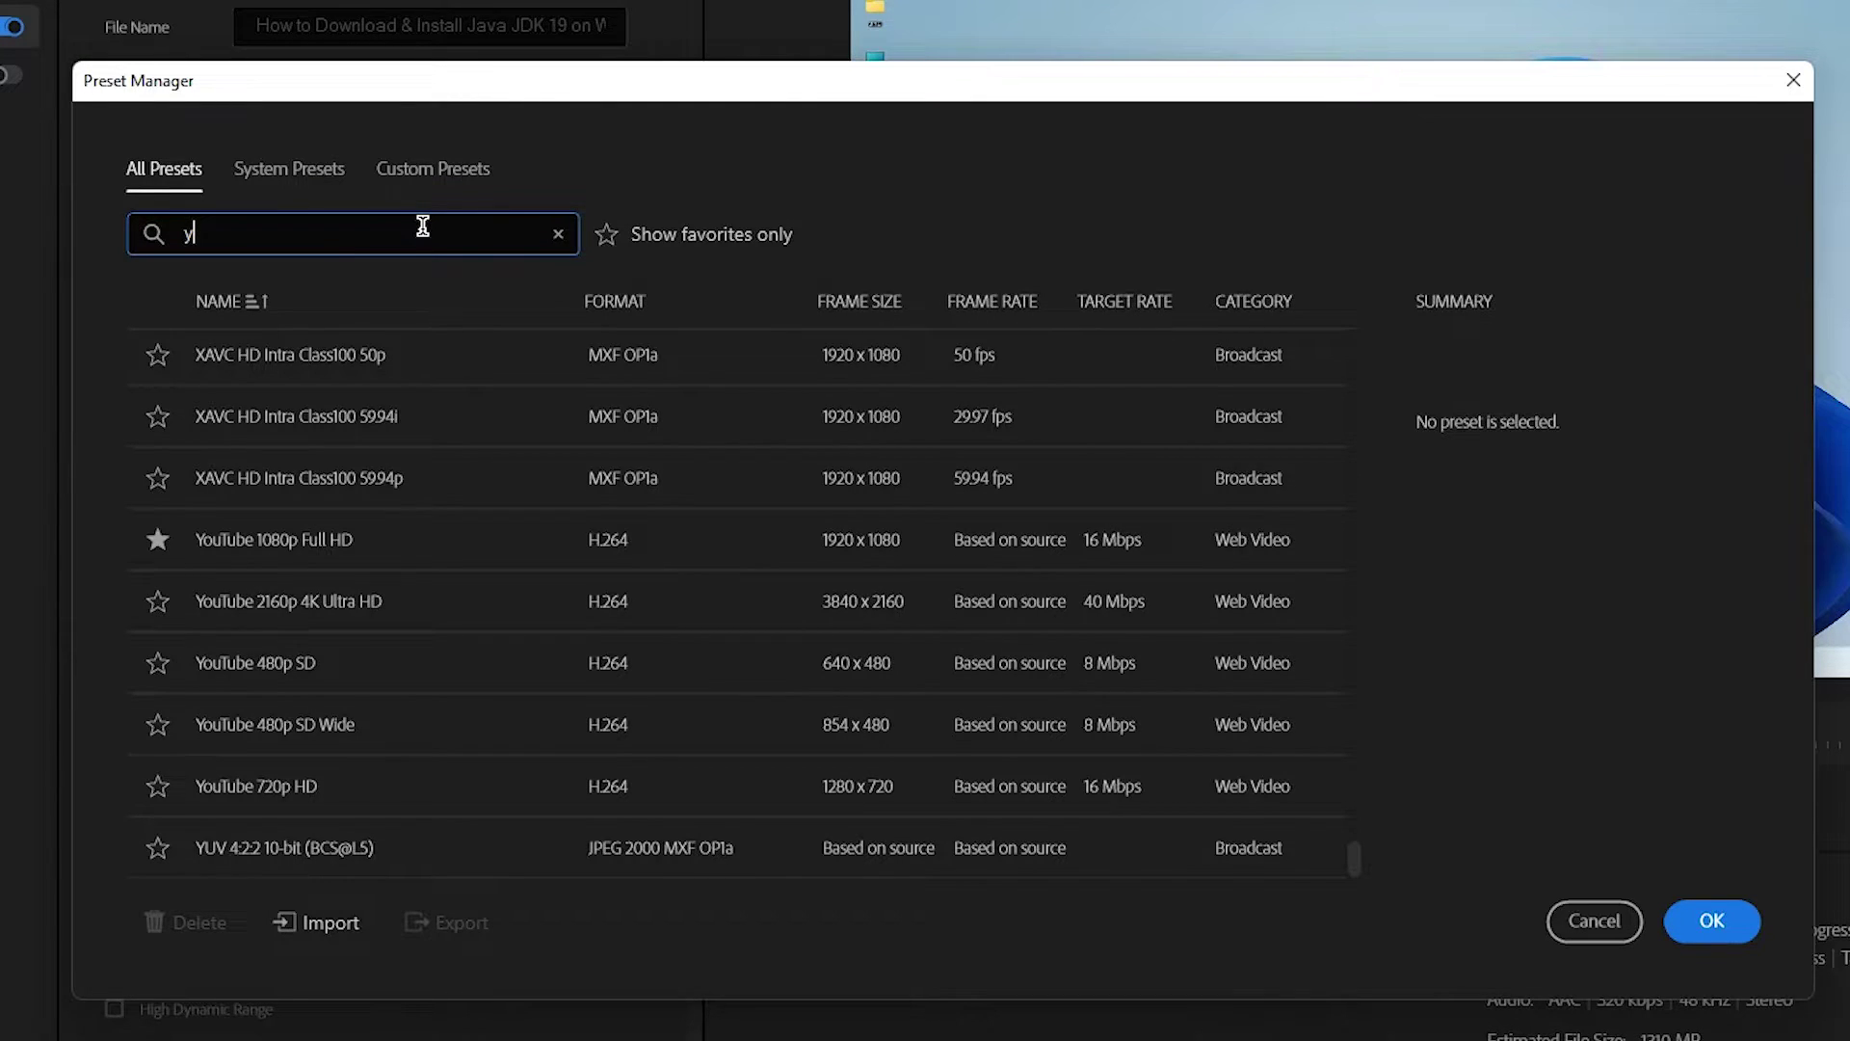
{"action": "type", "text": "o"}
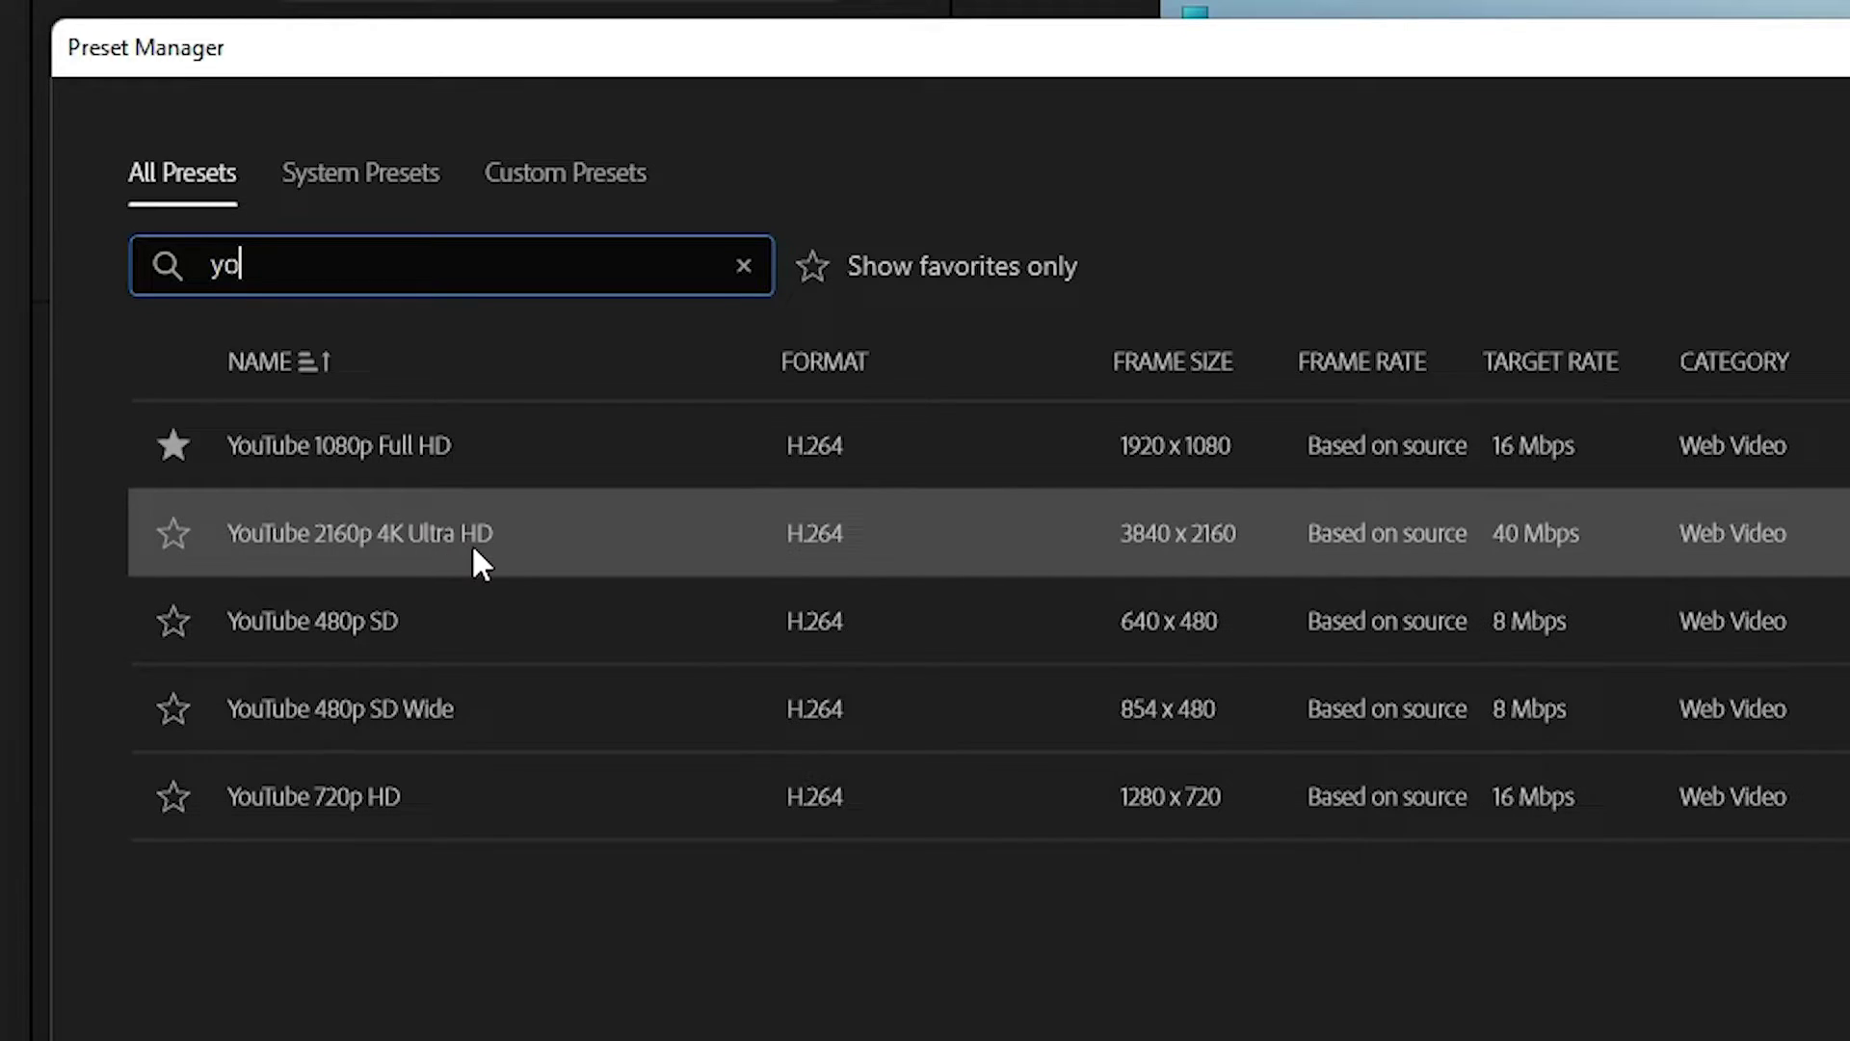
{"action": "left_click", "coordinate": [450, 462]}
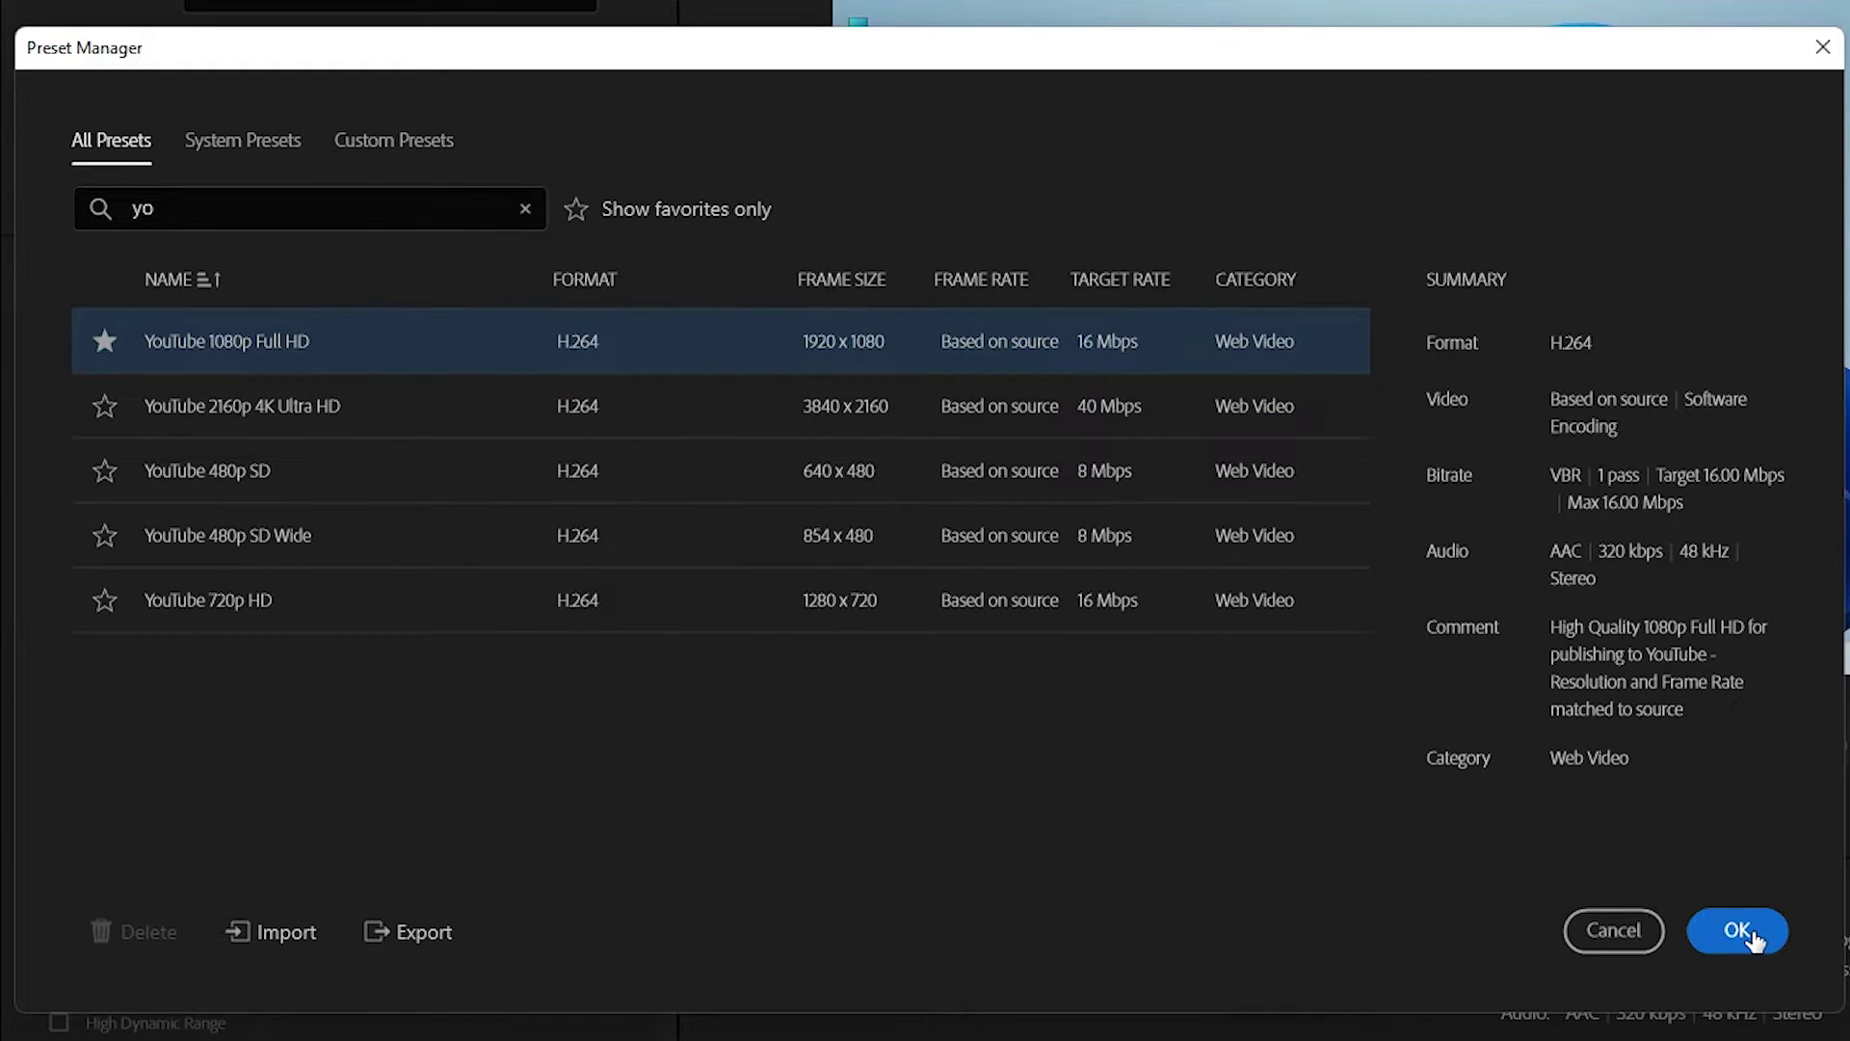
{"action": "left_click", "coordinate": [1740, 923]}
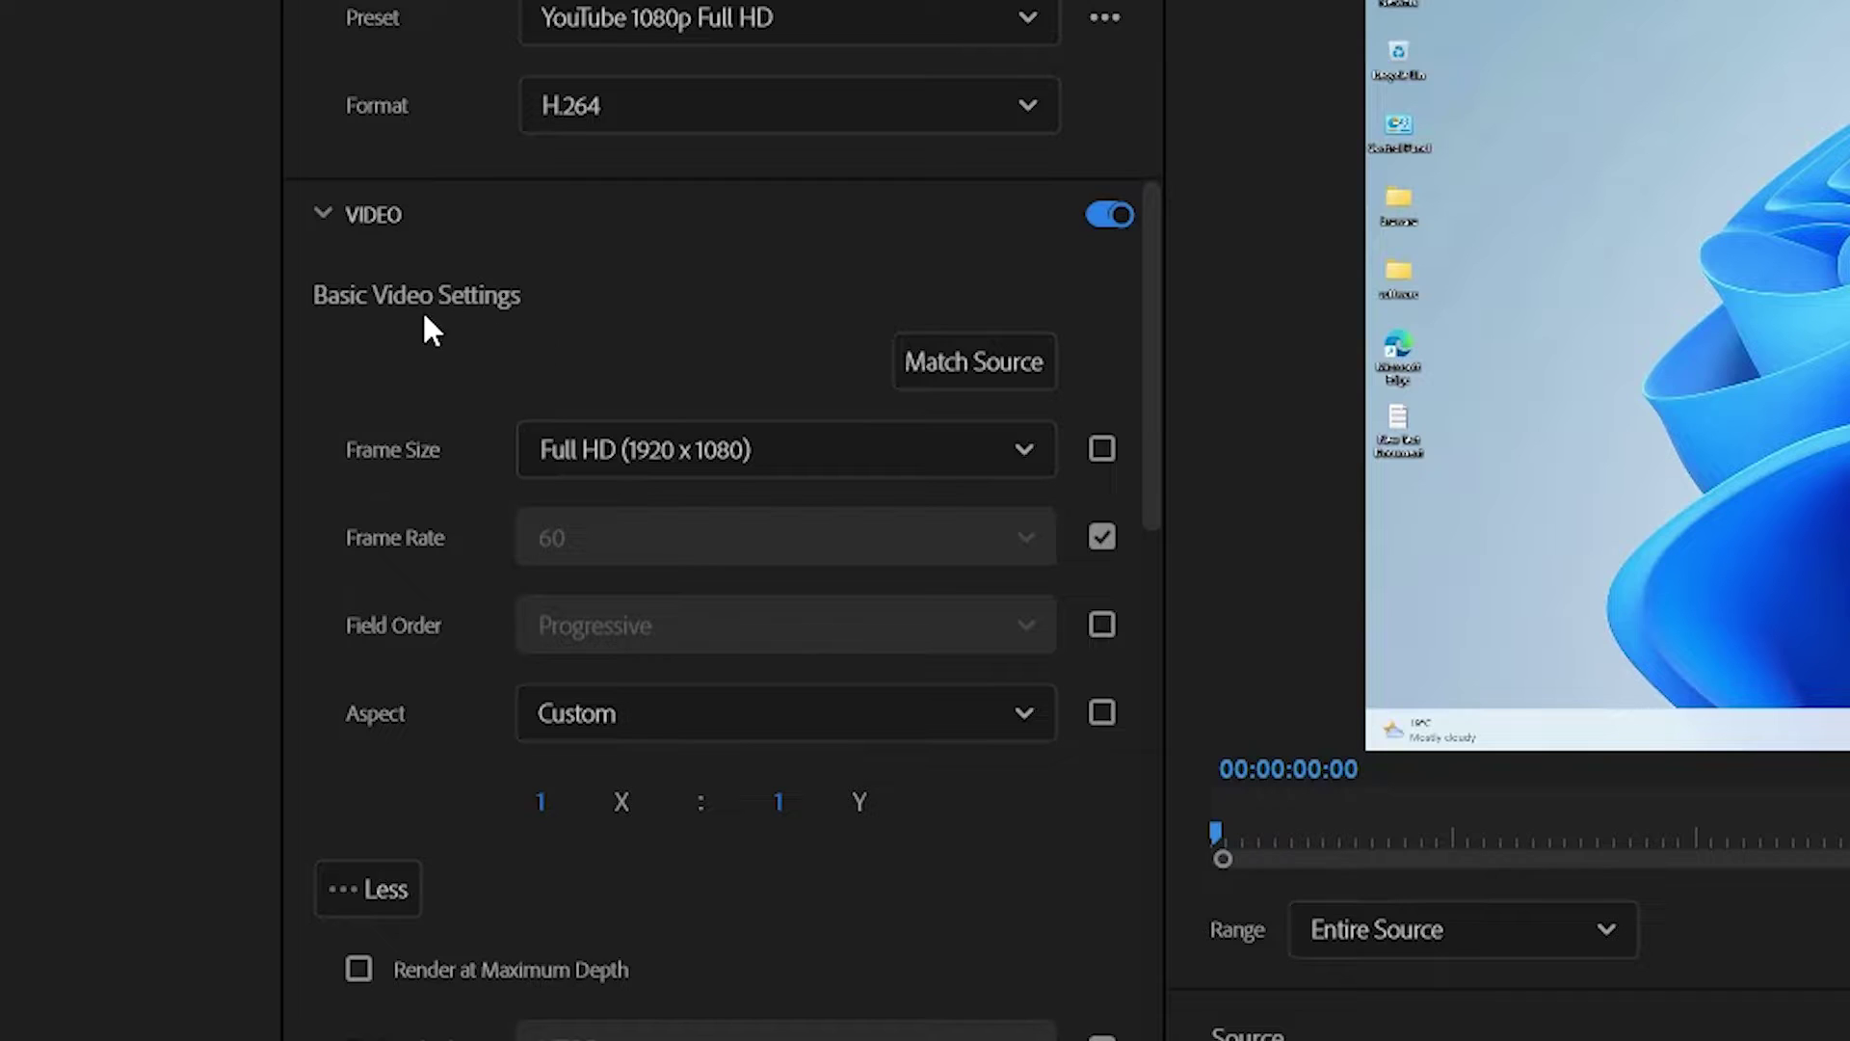
Review the H.264 video settings, collapsing and re-expanding the extra video settings
{"action": "scroll", "coordinate": [664, 569], "scroll_direction": "down", "scroll_amount": 3}
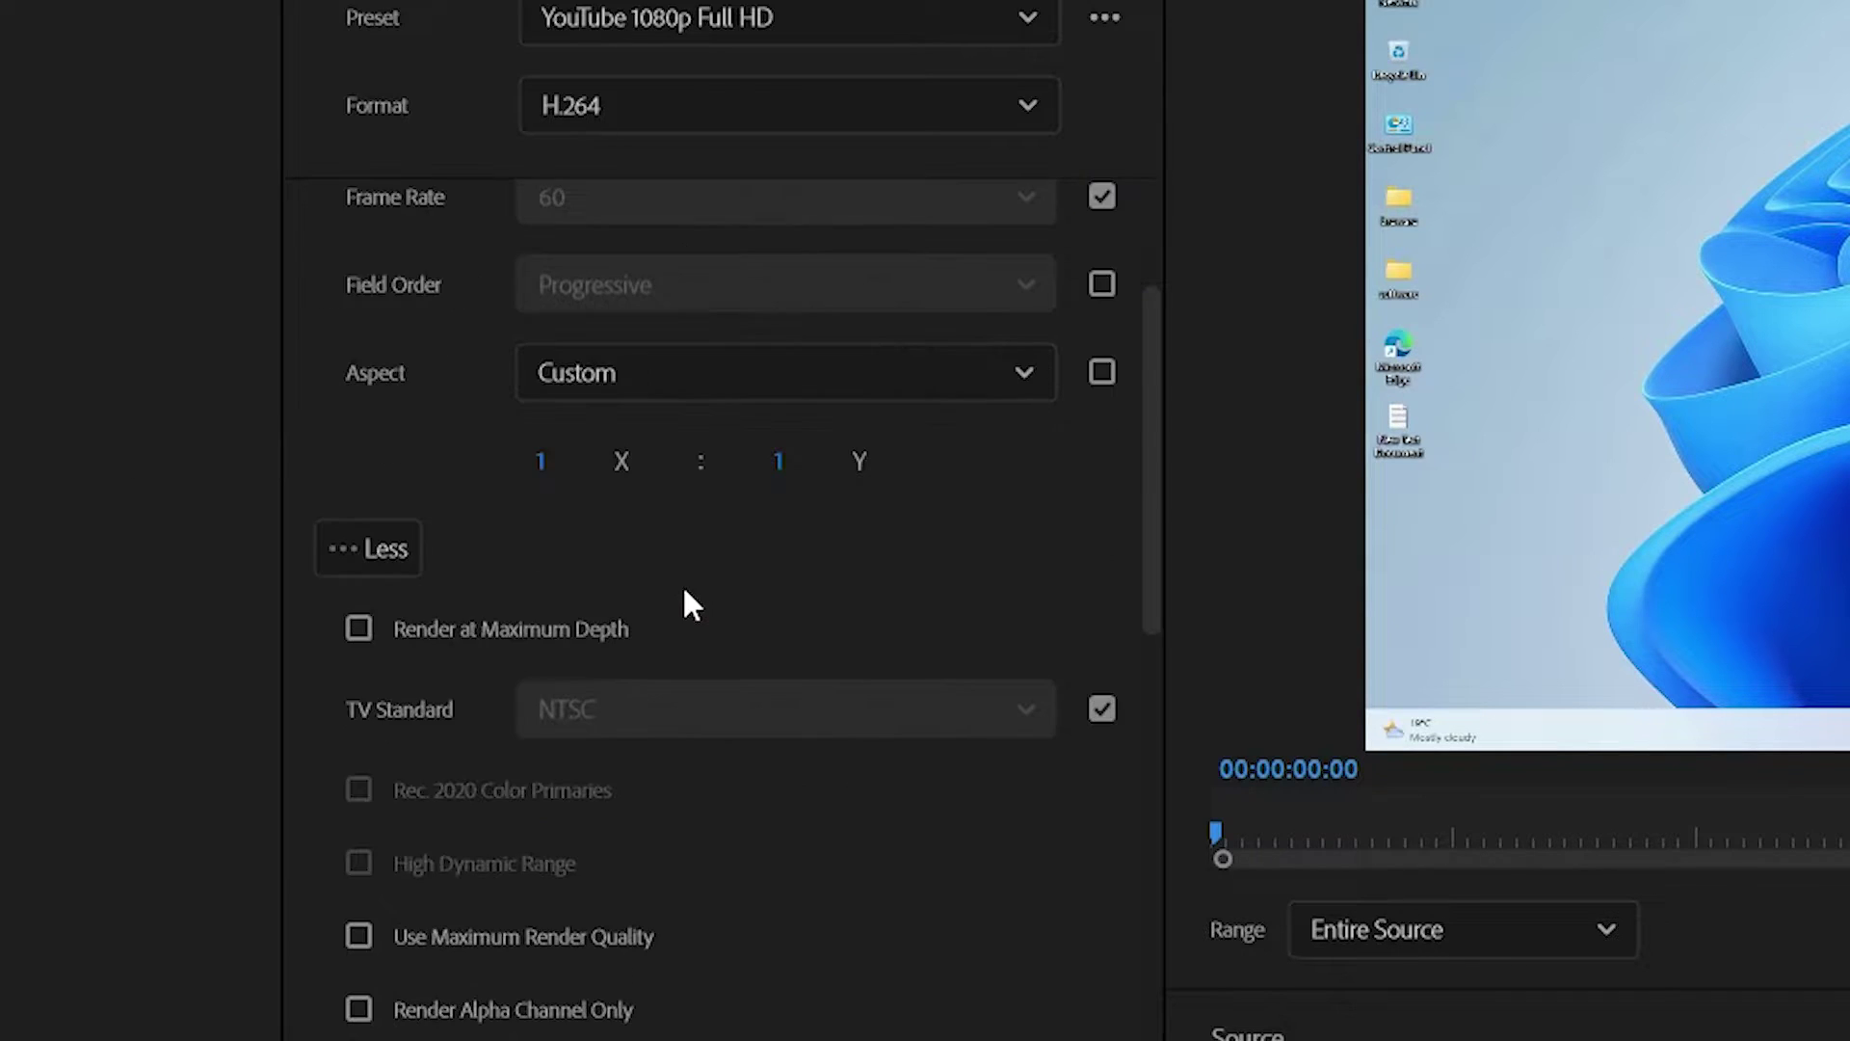
{"action": "scroll", "coordinate": [488, 523], "scroll_direction": "up", "scroll_amount": 3}
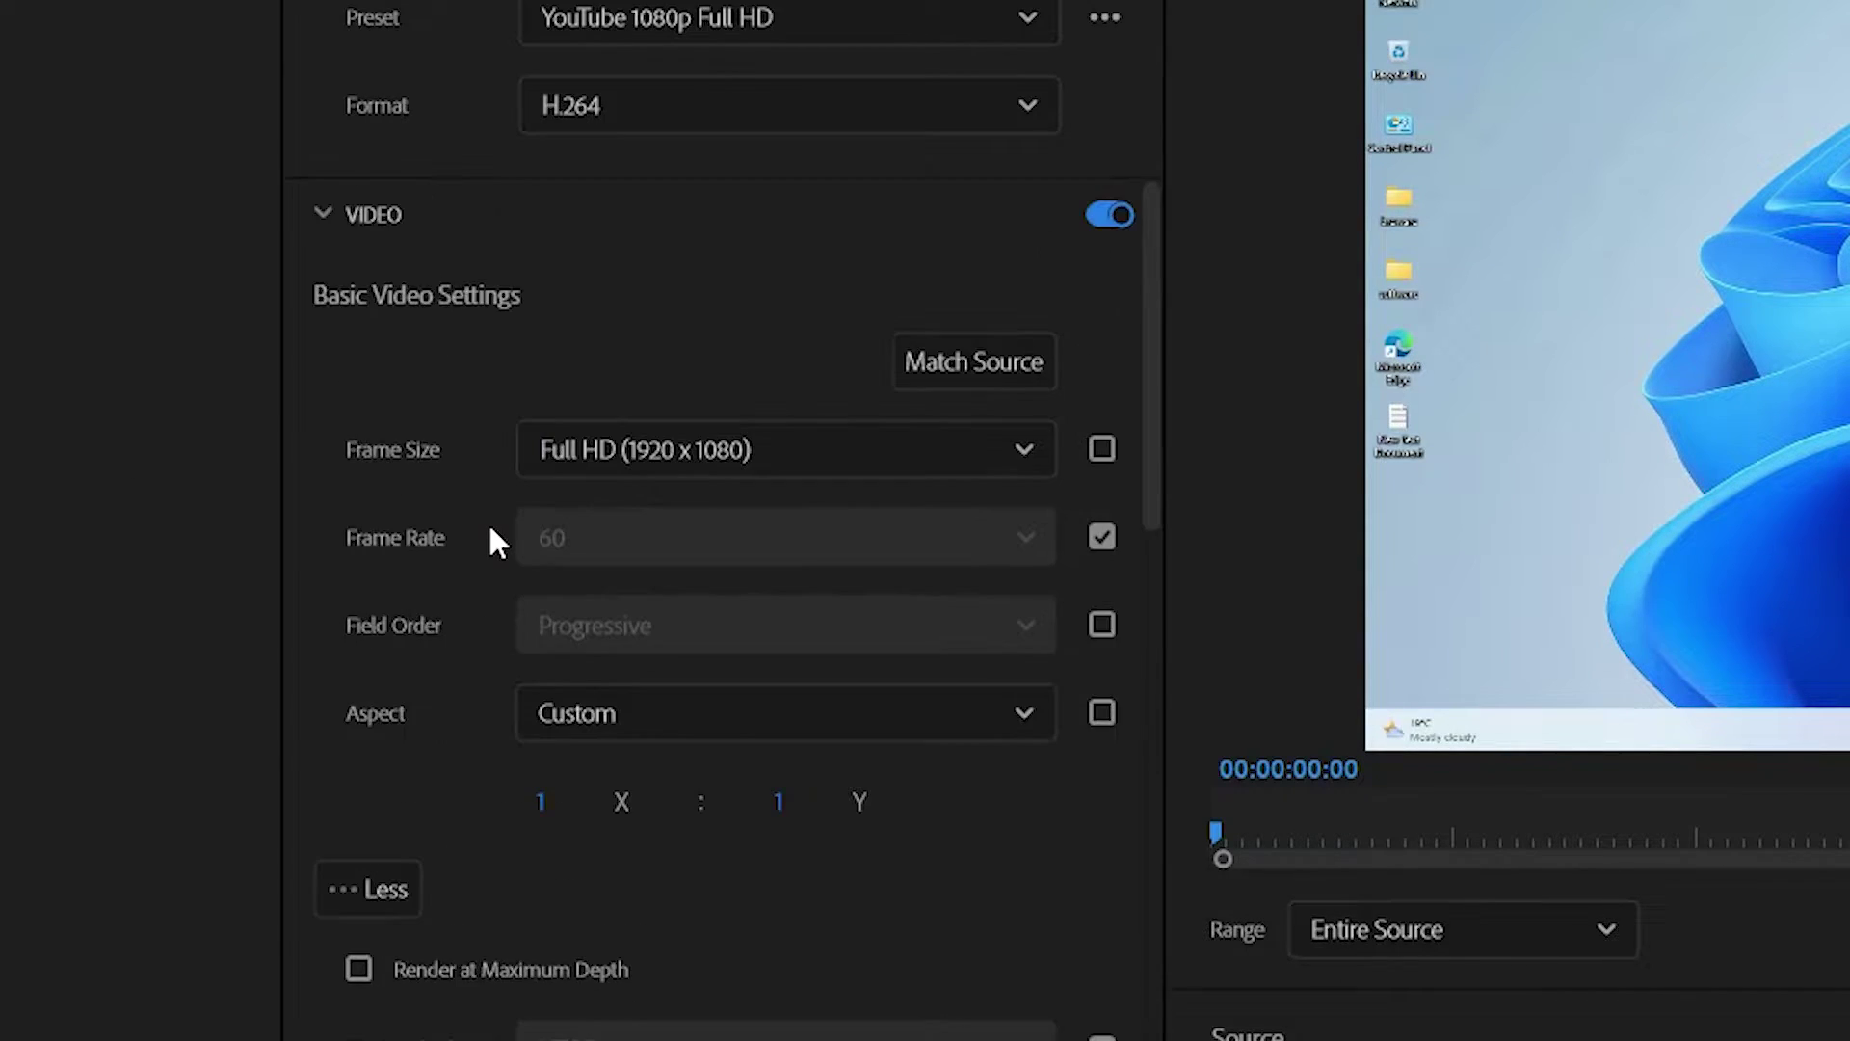
{"action": "left_click", "coordinate": [367, 891]}
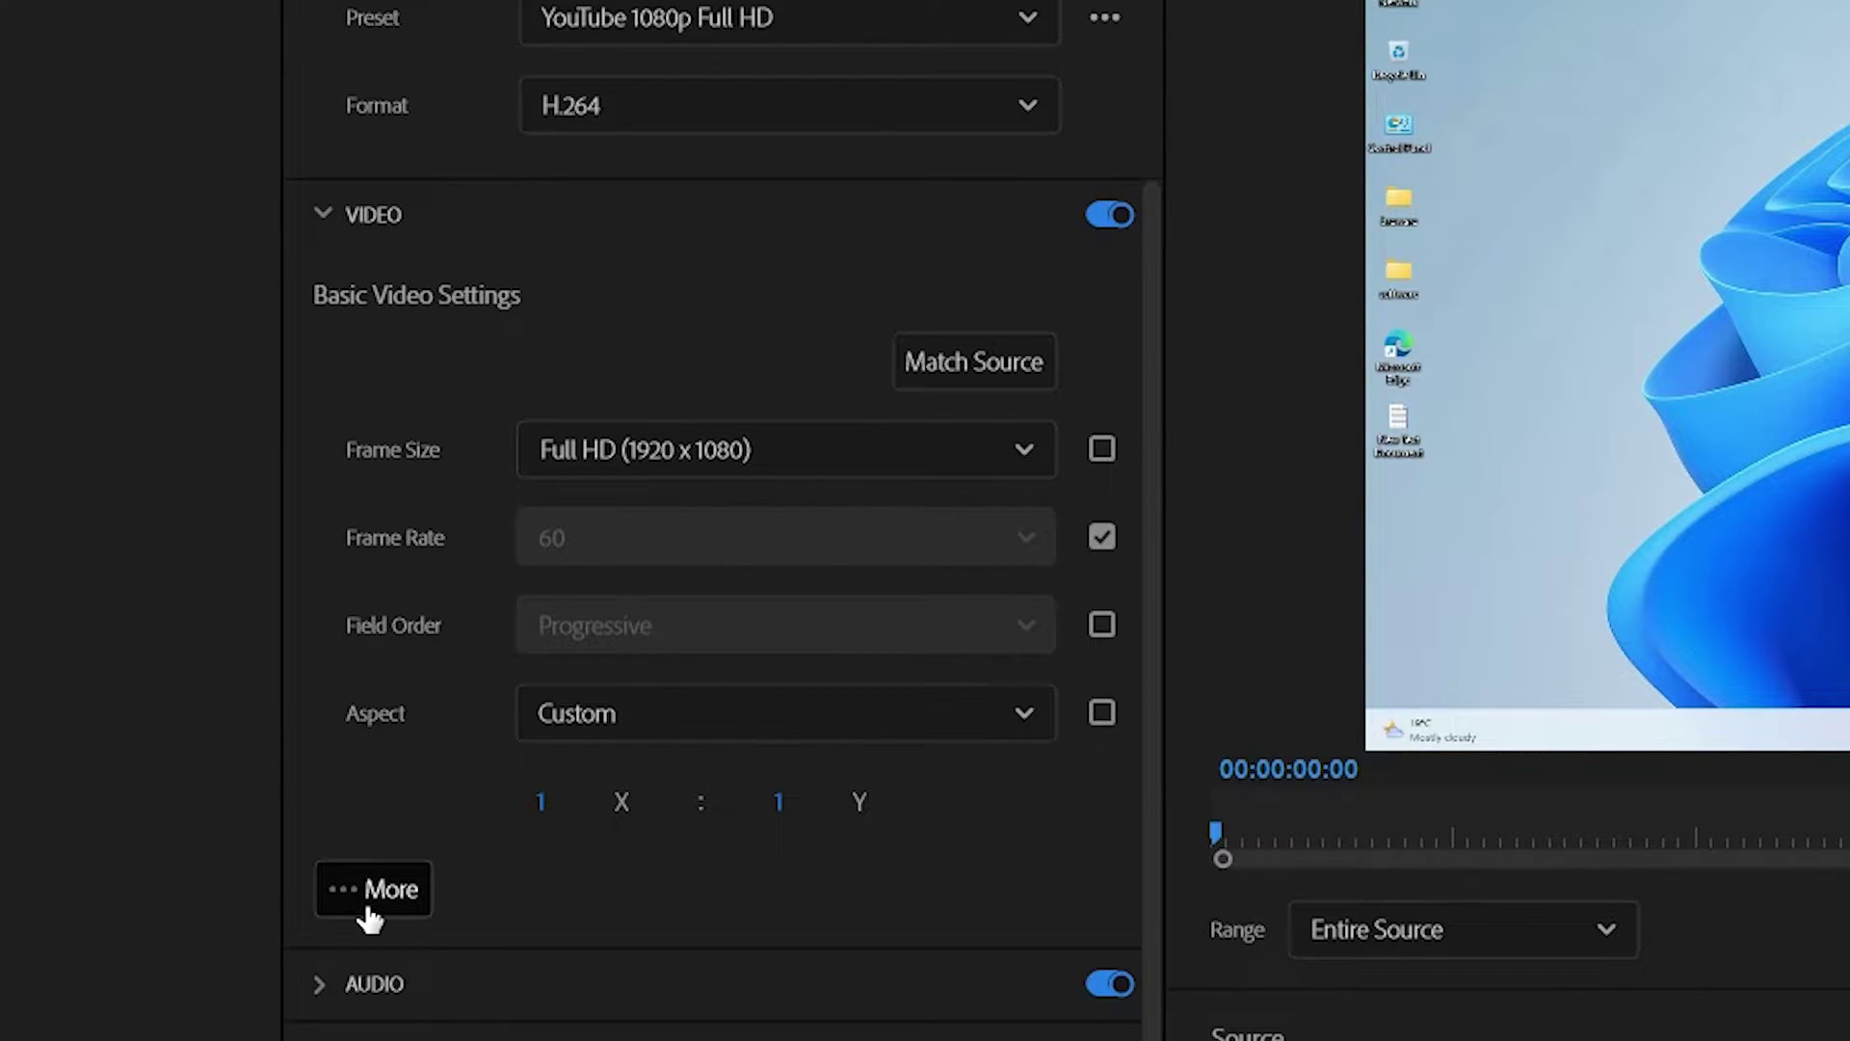
{"action": "left_click", "coordinate": [369, 906]}
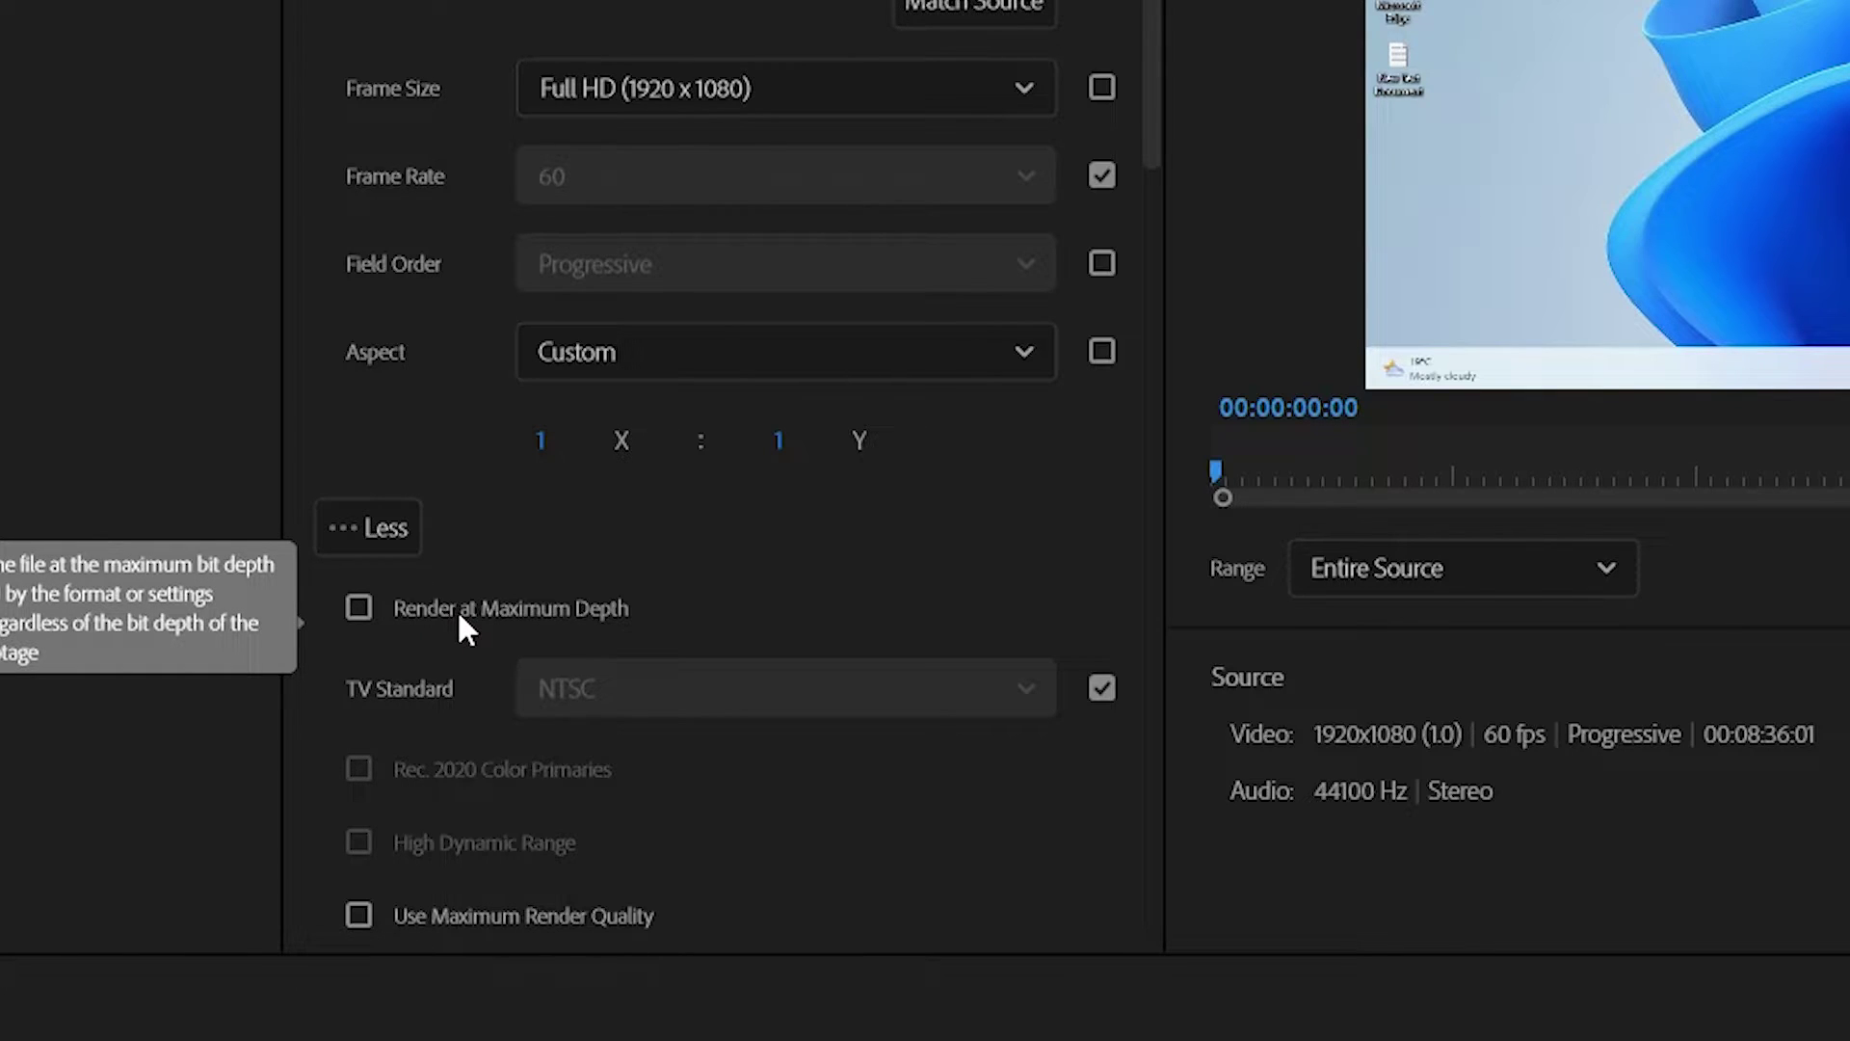
Turn on Render at Maximum Depth and check Profile High, Level 4.2 in Encoding Settings
{"action": "left_click", "coordinate": [360, 613]}
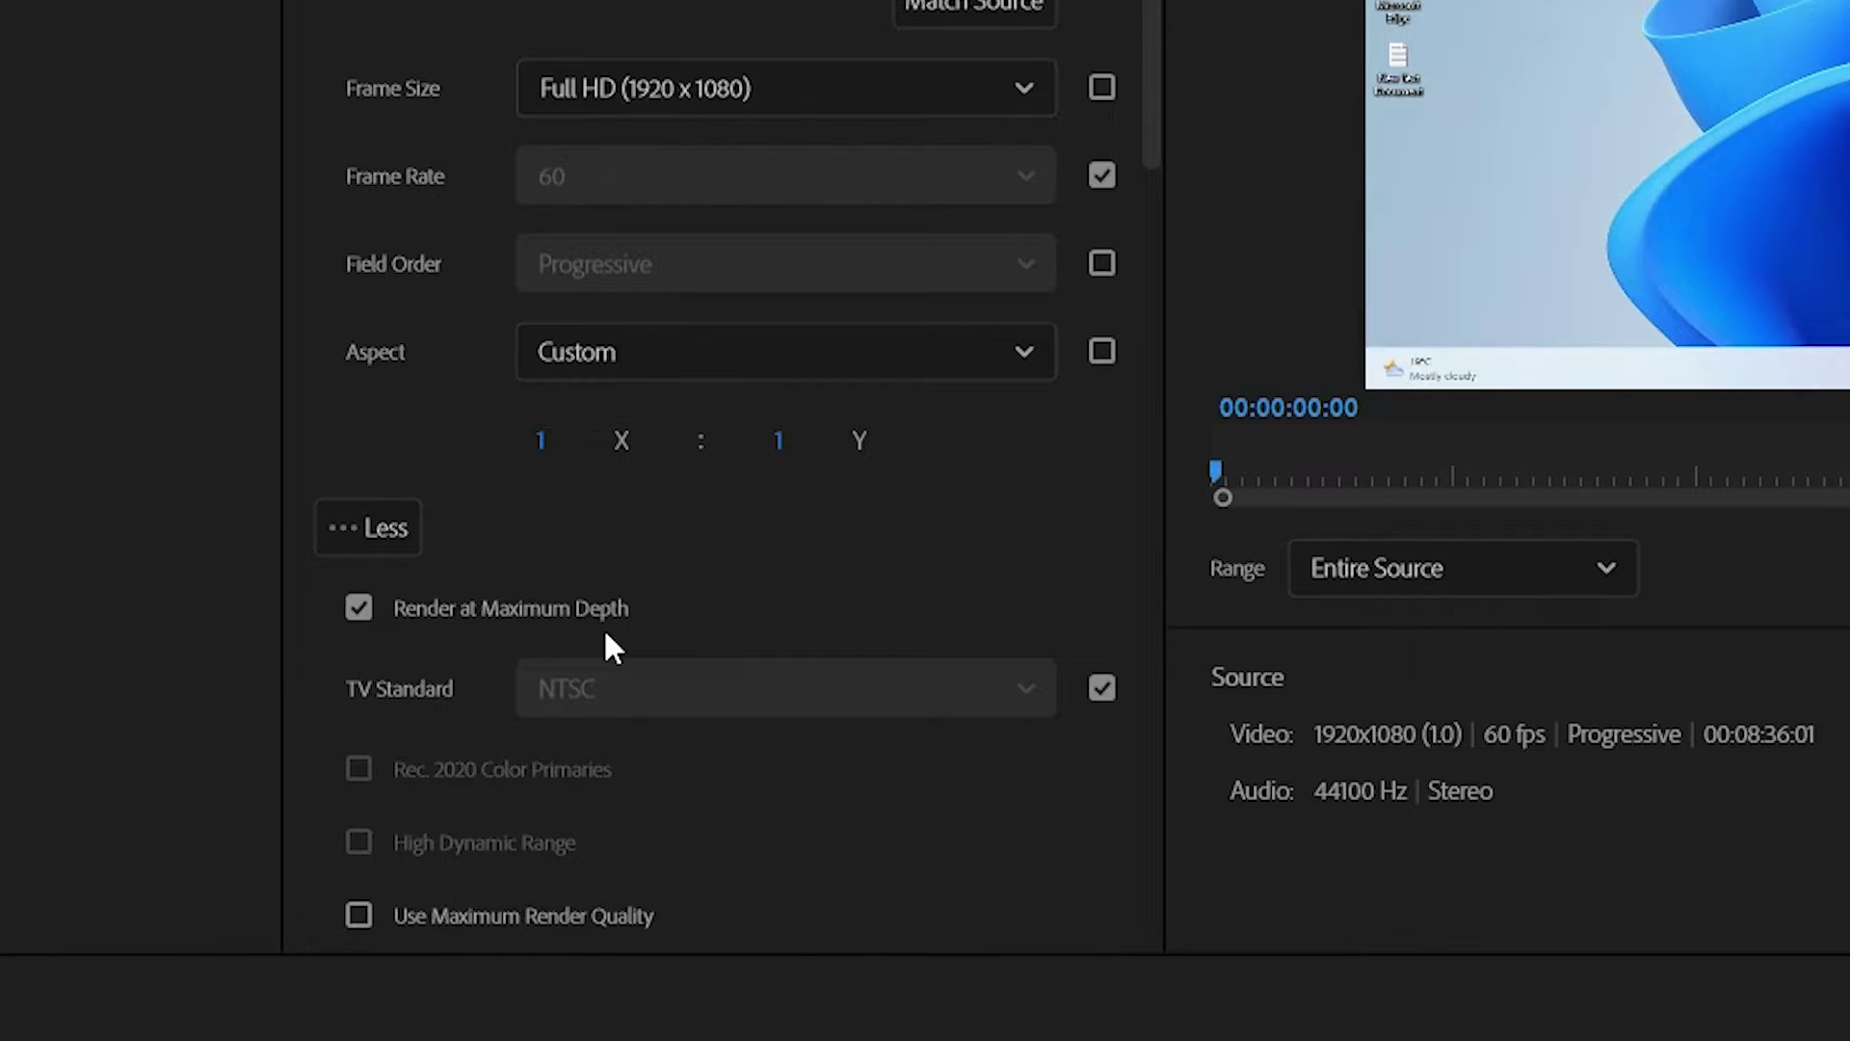
{"action": "scroll", "coordinate": [888, 607], "scroll_direction": "down", "scroll_amount": 7}
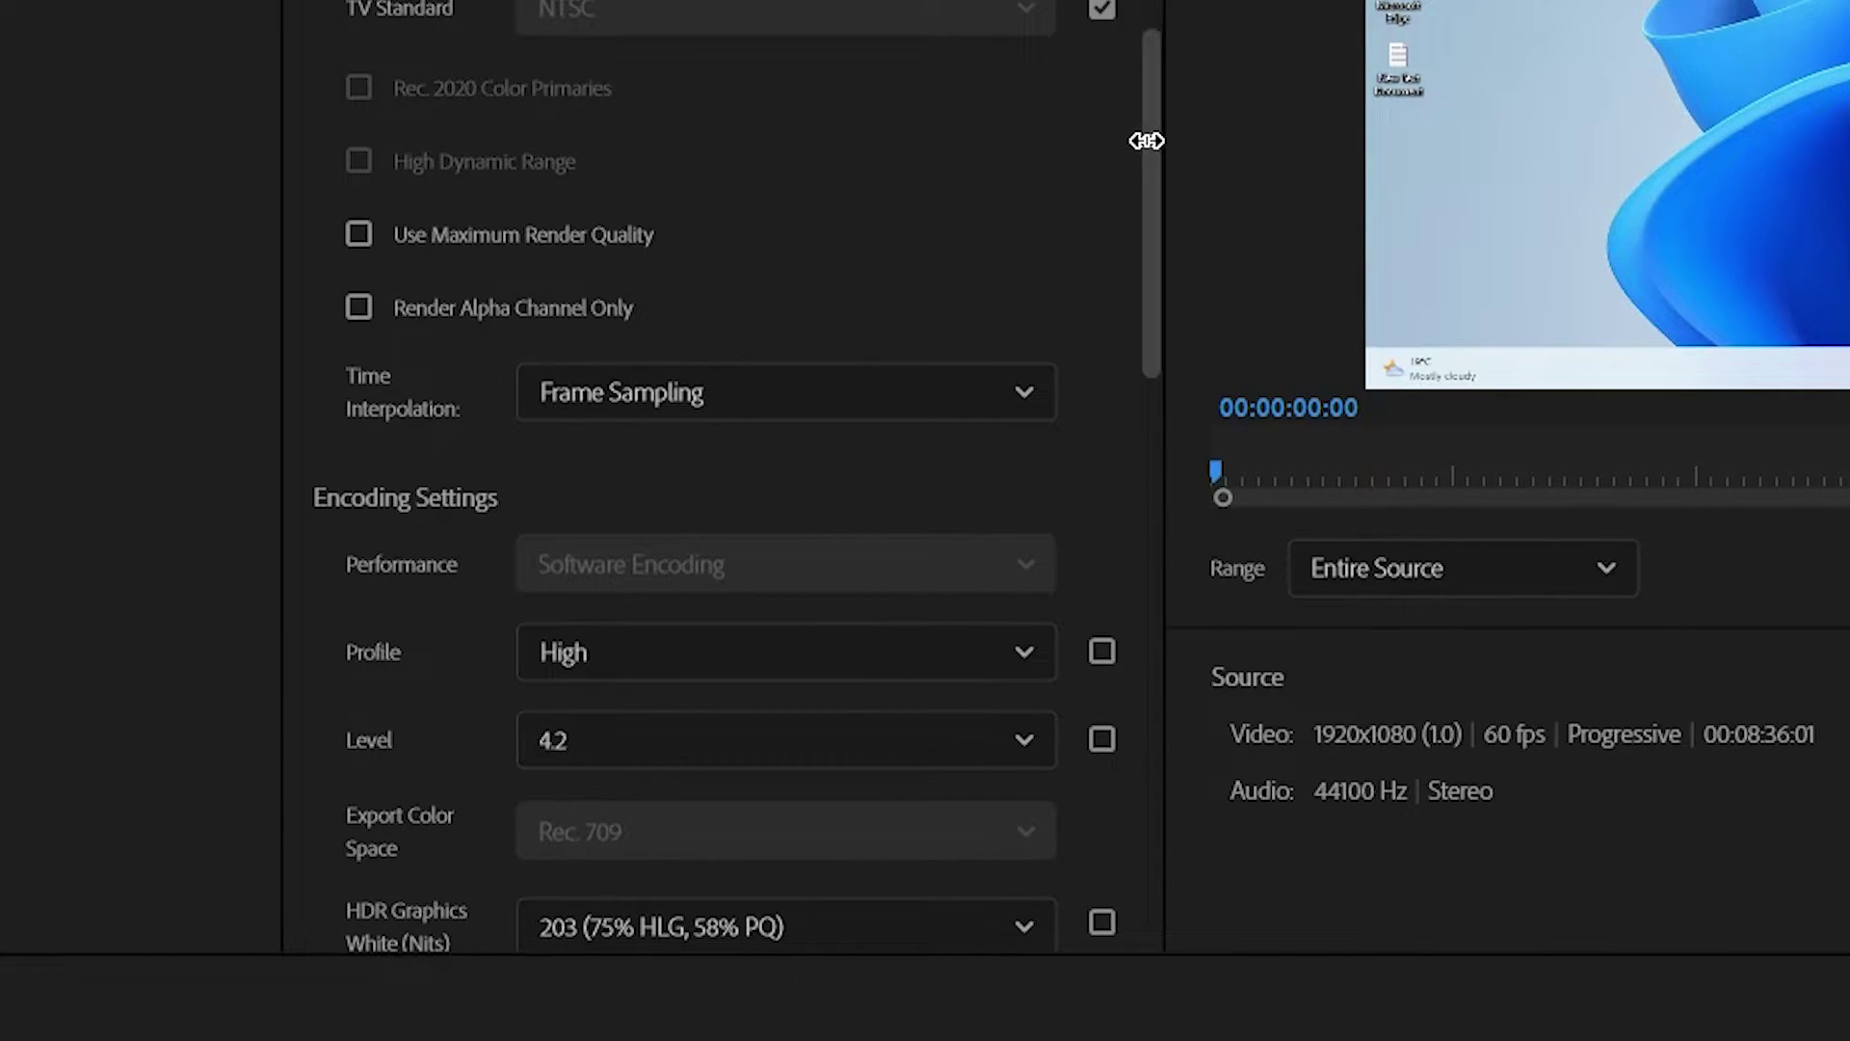
{"action": "scroll", "coordinate": [1135, 136], "scroll_direction": "up", "scroll_amount": 7}
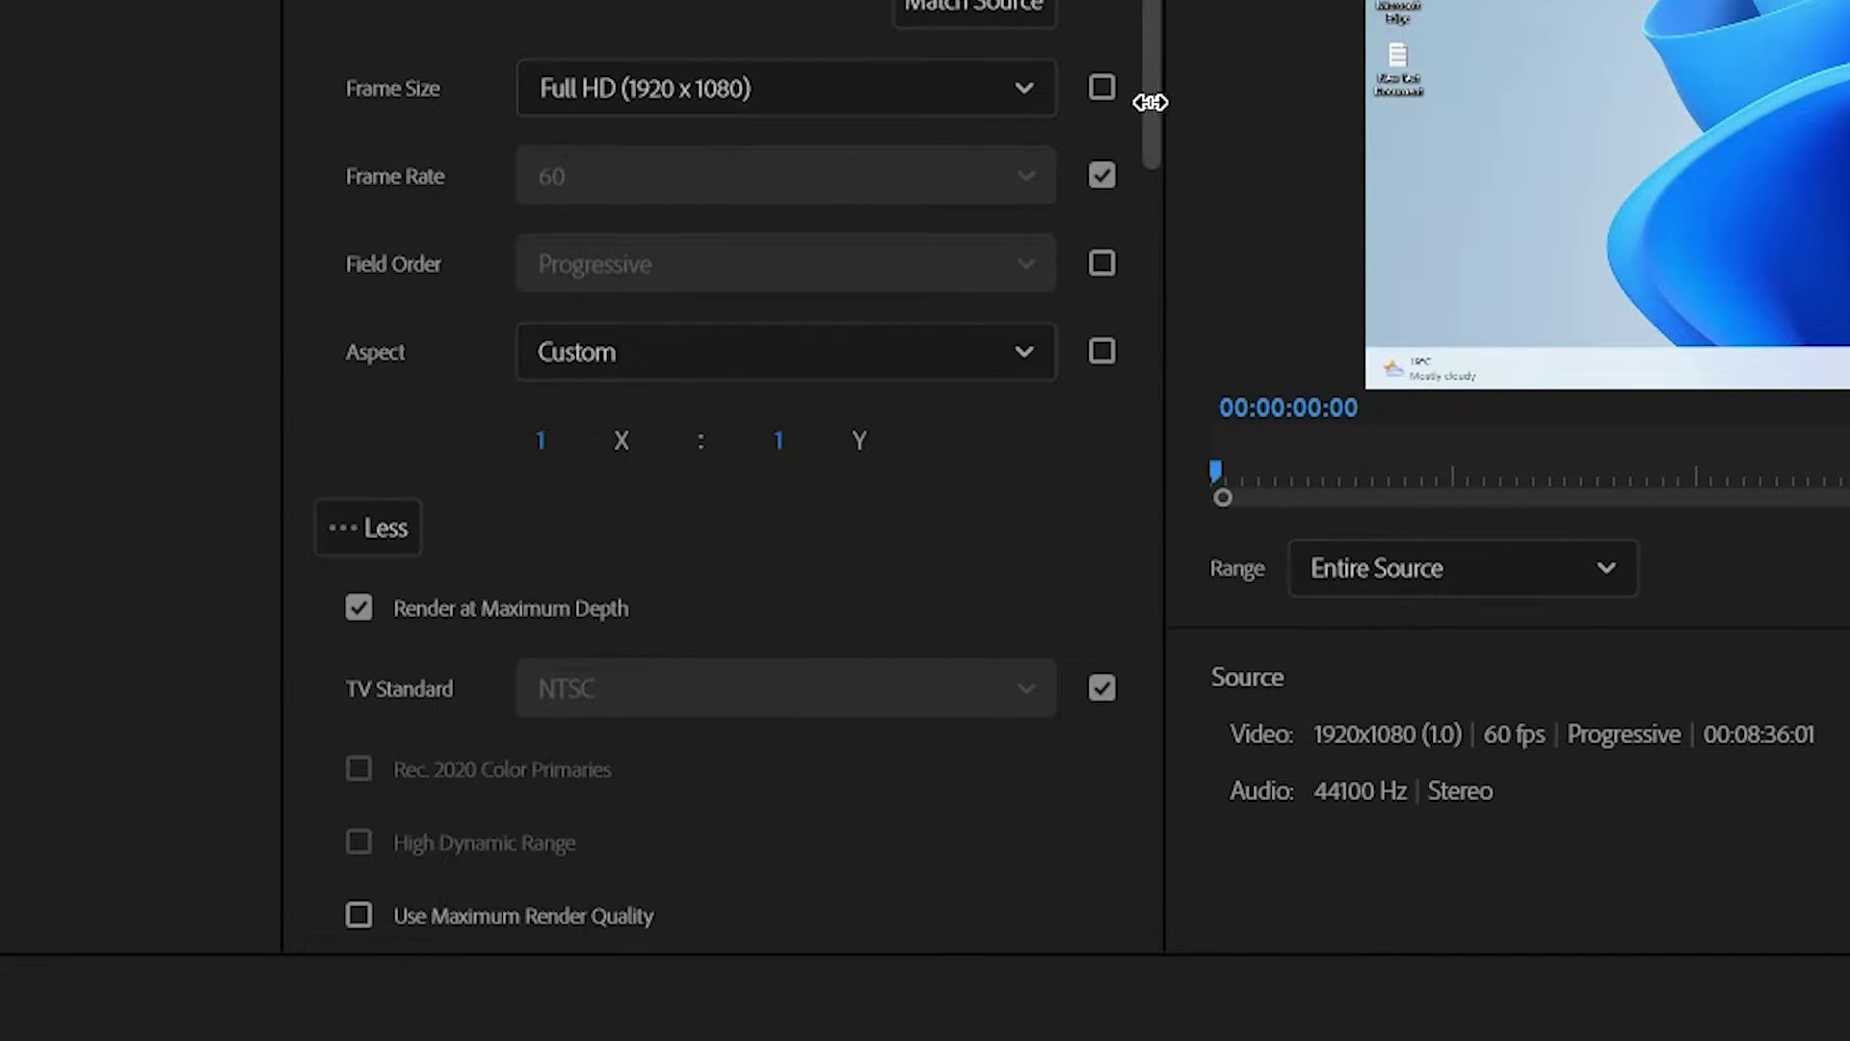
{"action": "left_click_drag", "start_coordinate": [1148, 100], "coordinate": [1081, 712]}
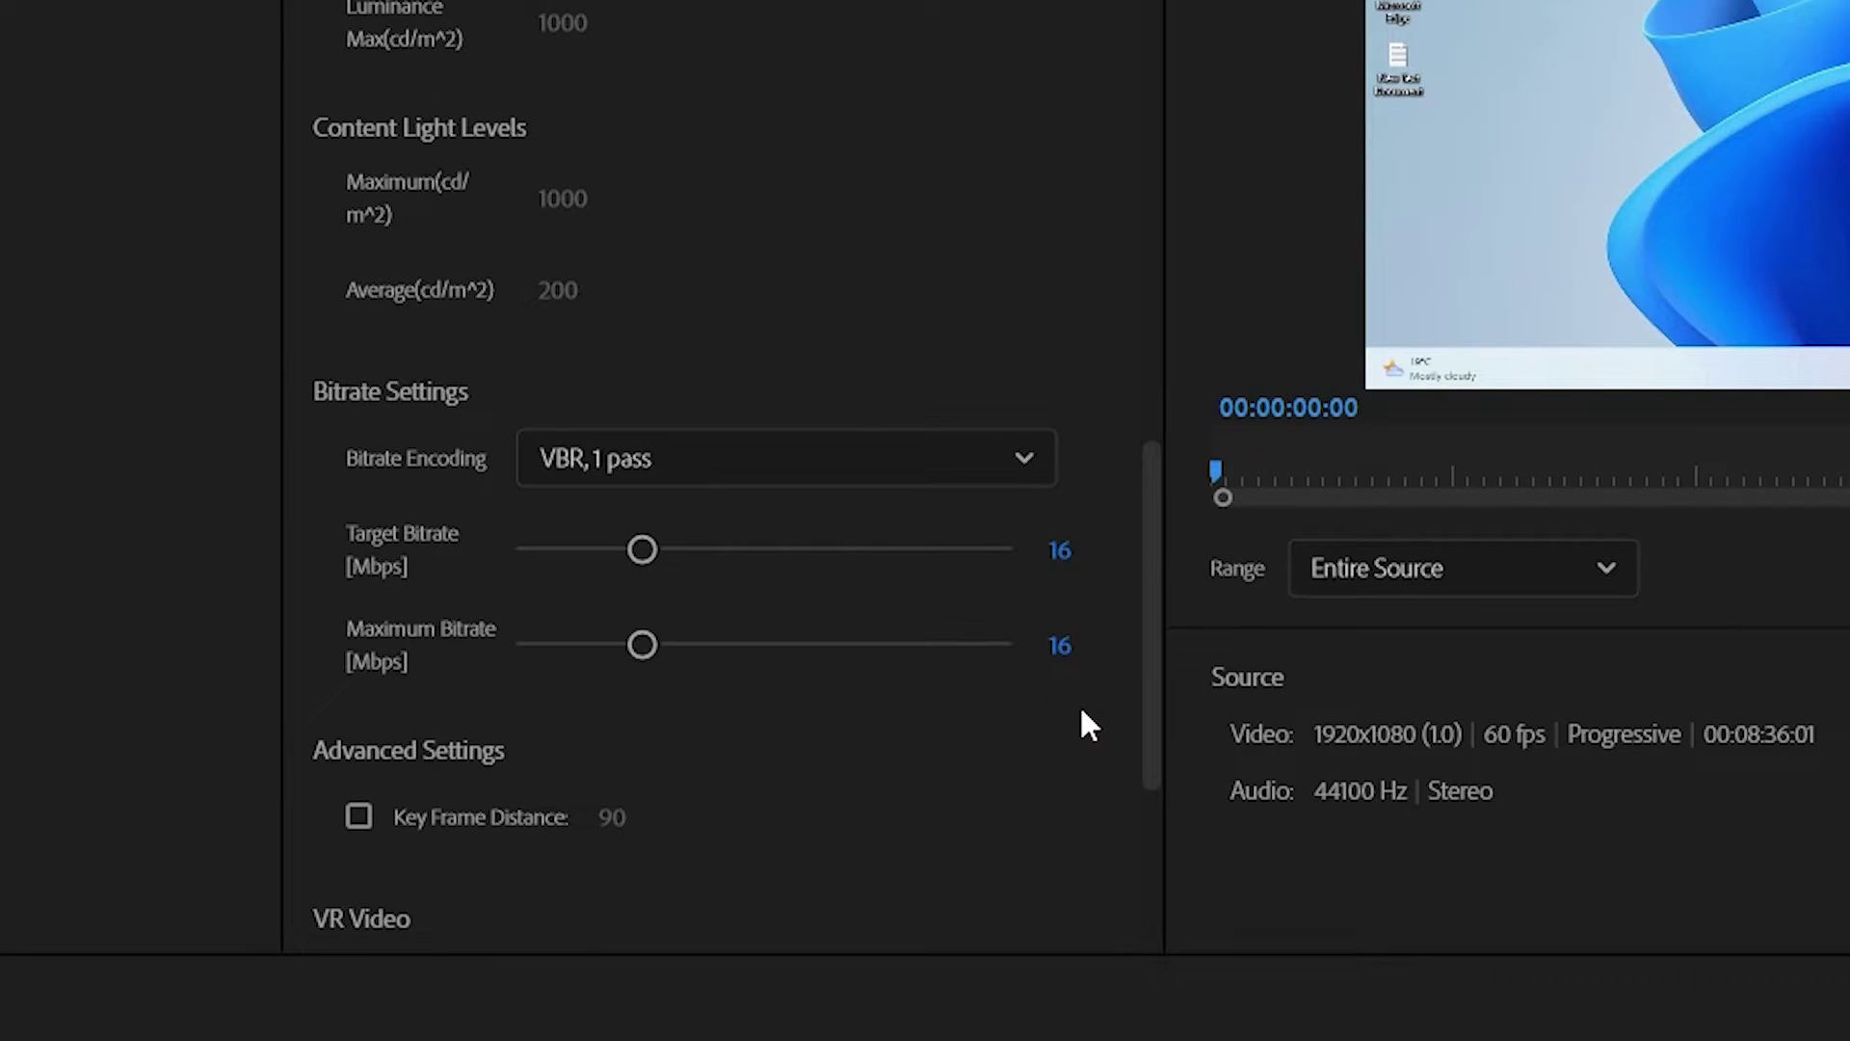
Set the target bitrate to 32 Mbps and bitrate encoding to VBR, 2 pass
{"action": "left_click", "coordinate": [1065, 556]}
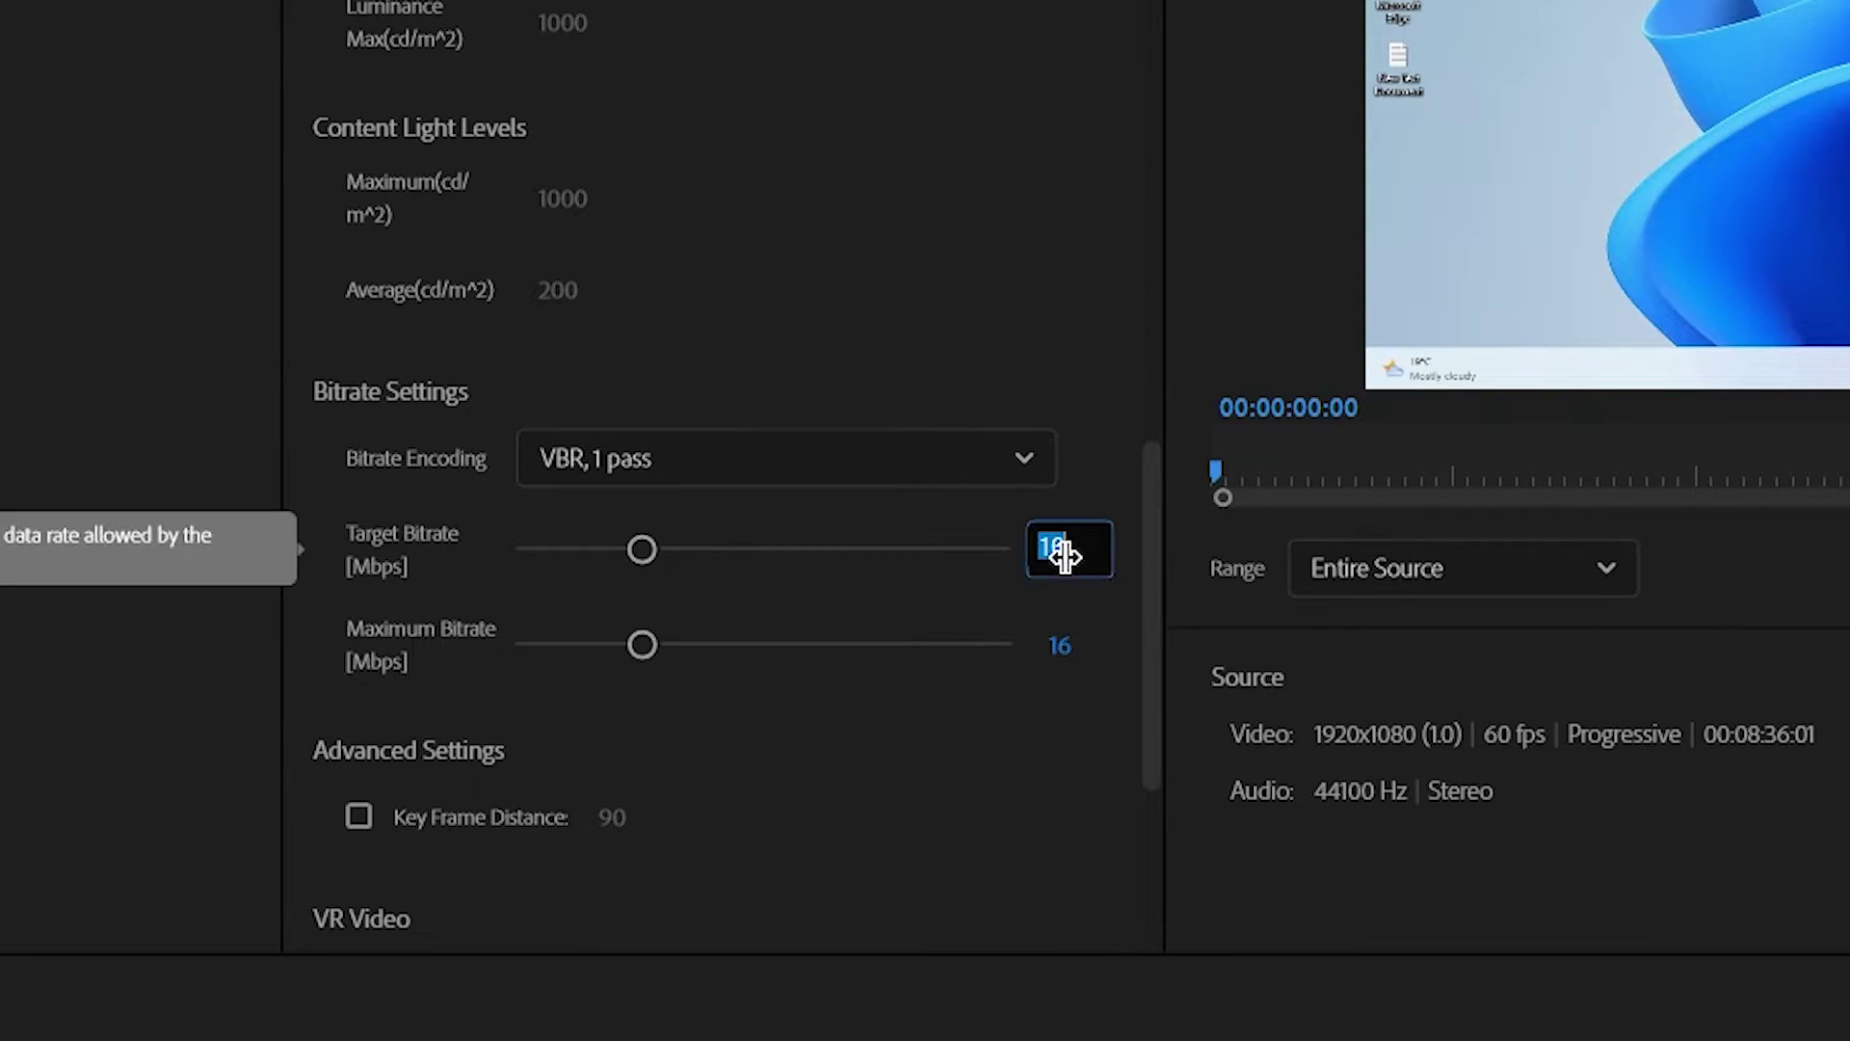
{"action": "type", "text": "32"}
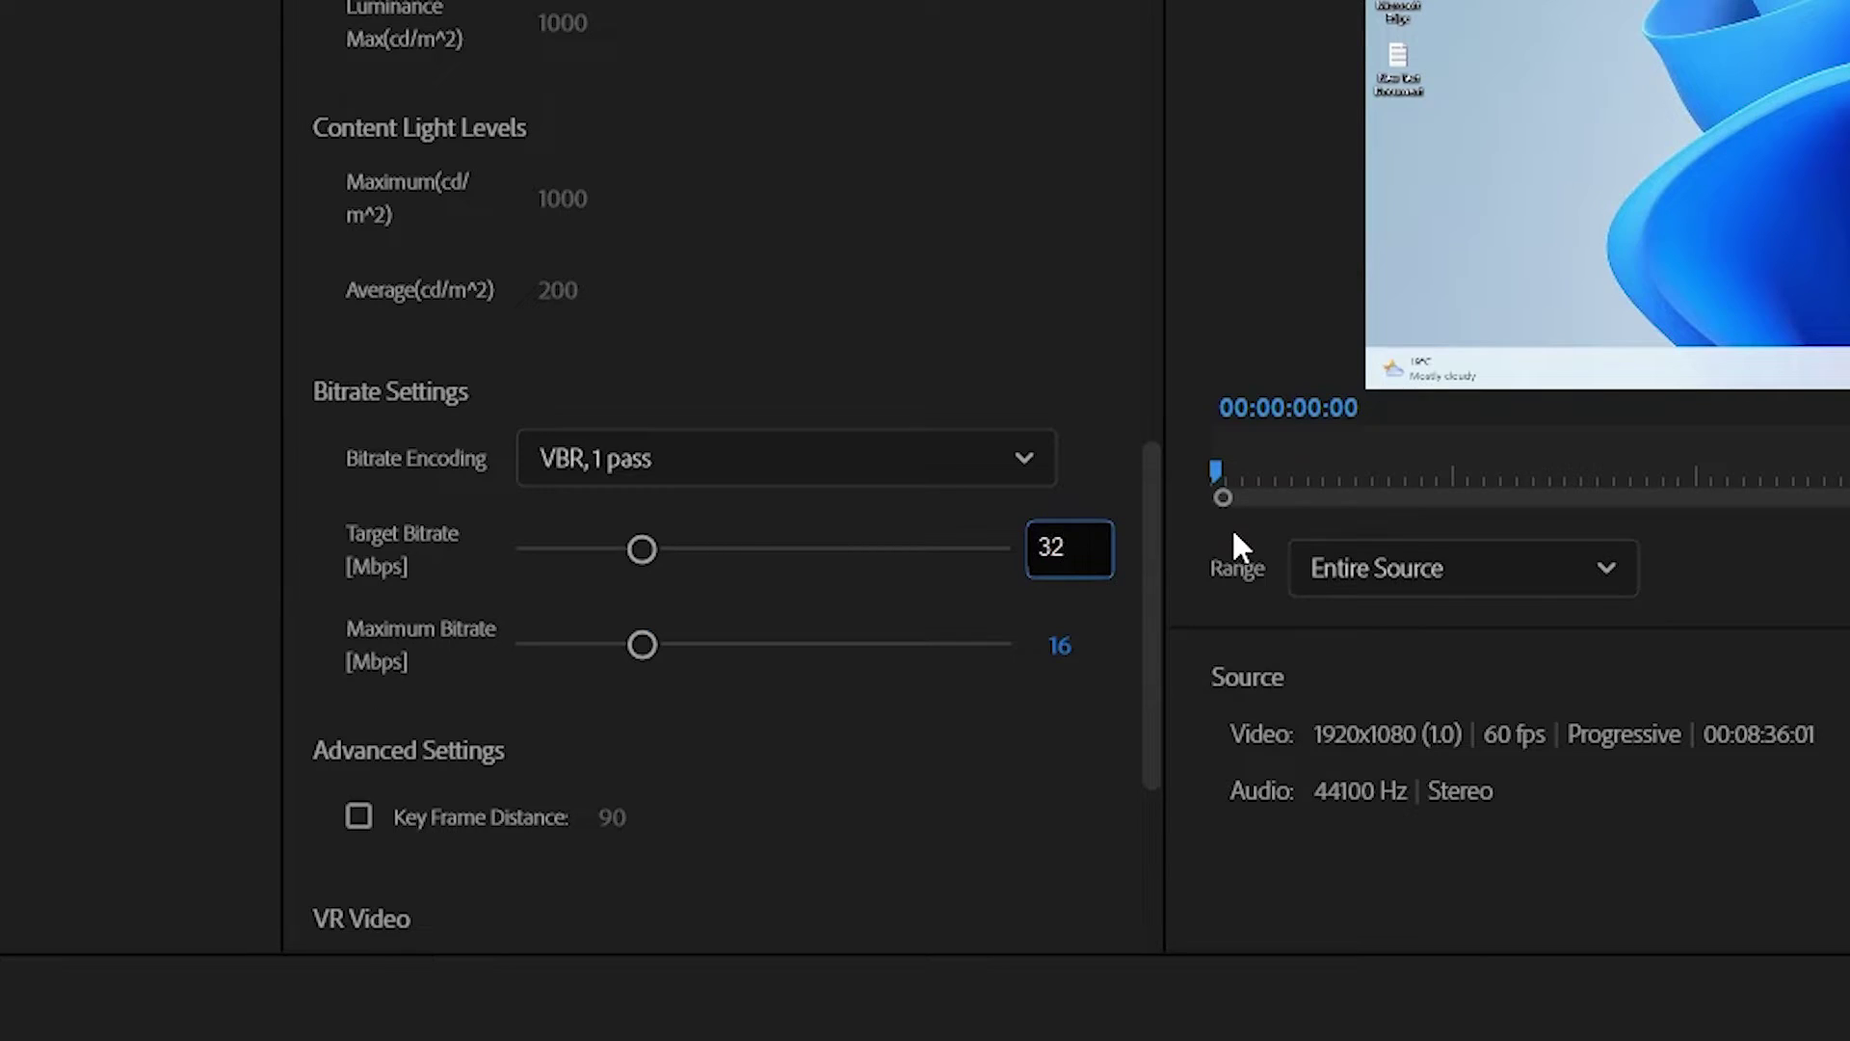
{"action": "key", "text": "Tab"}
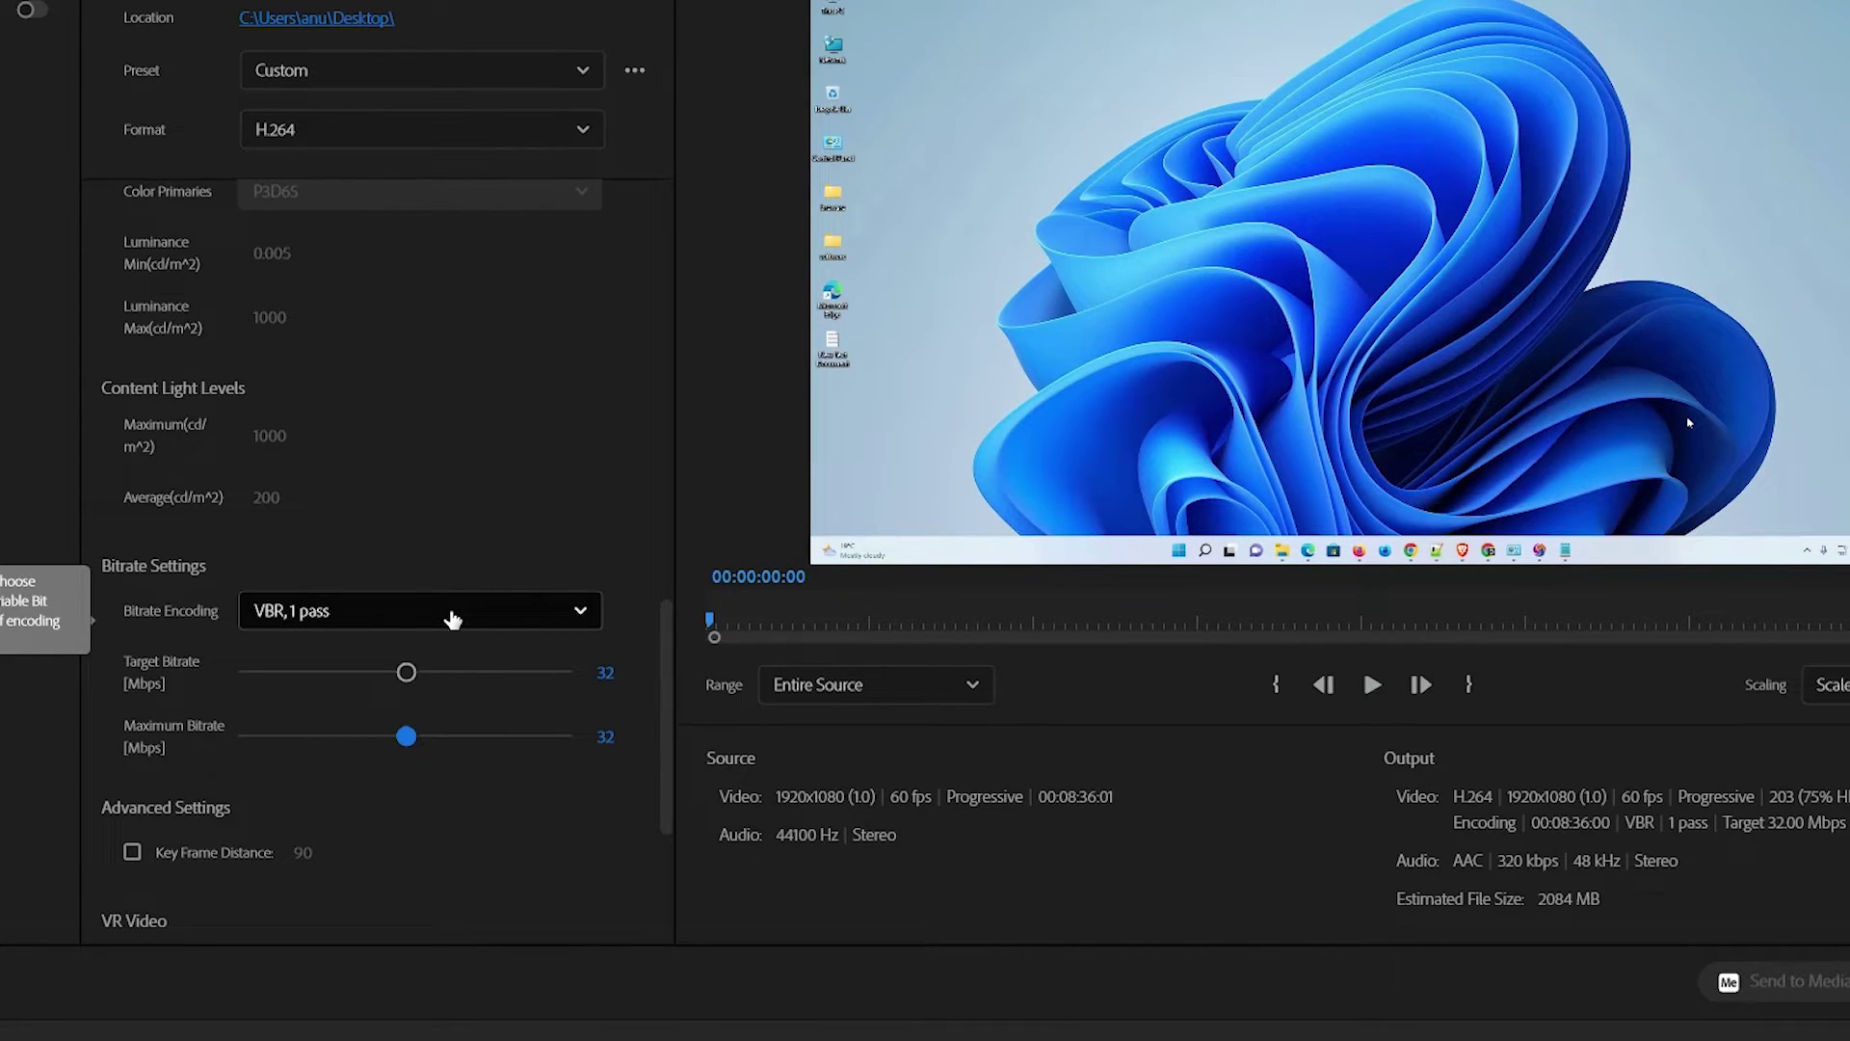
{"action": "left_click", "coordinate": [453, 619]}
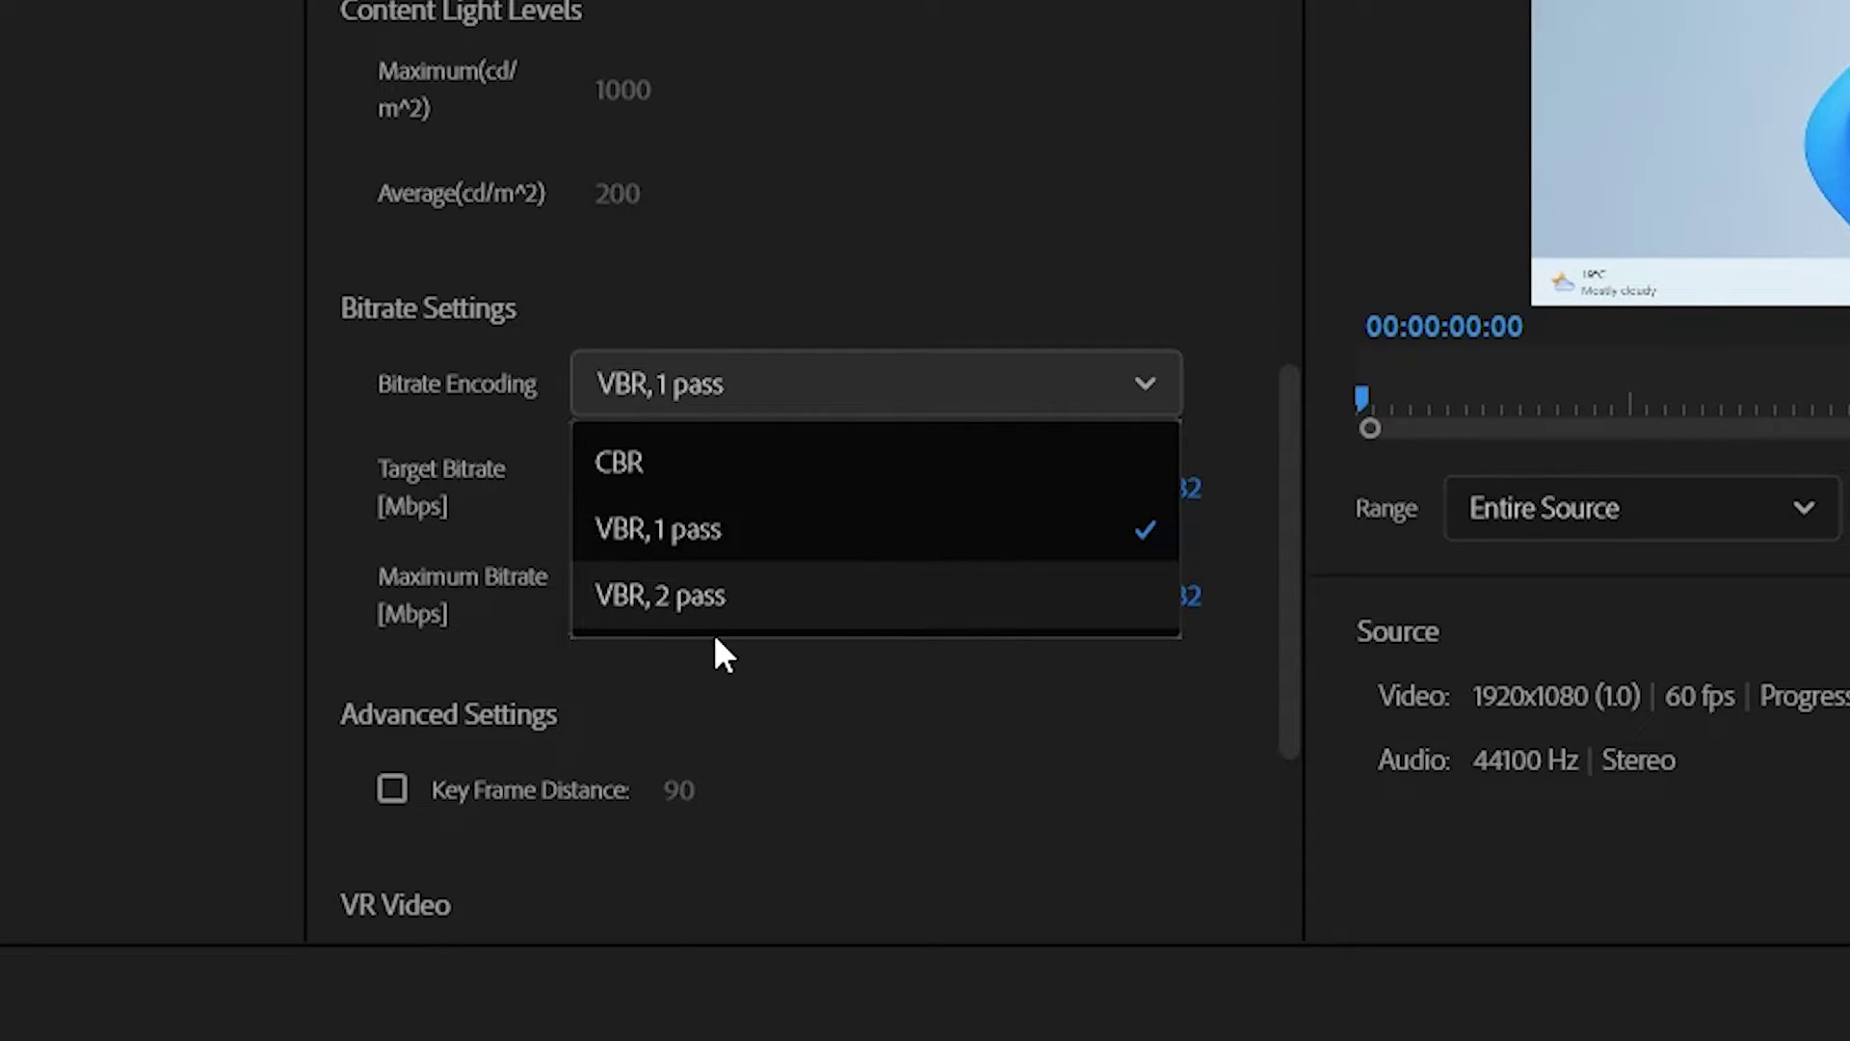
{"action": "left_click", "coordinate": [682, 600]}
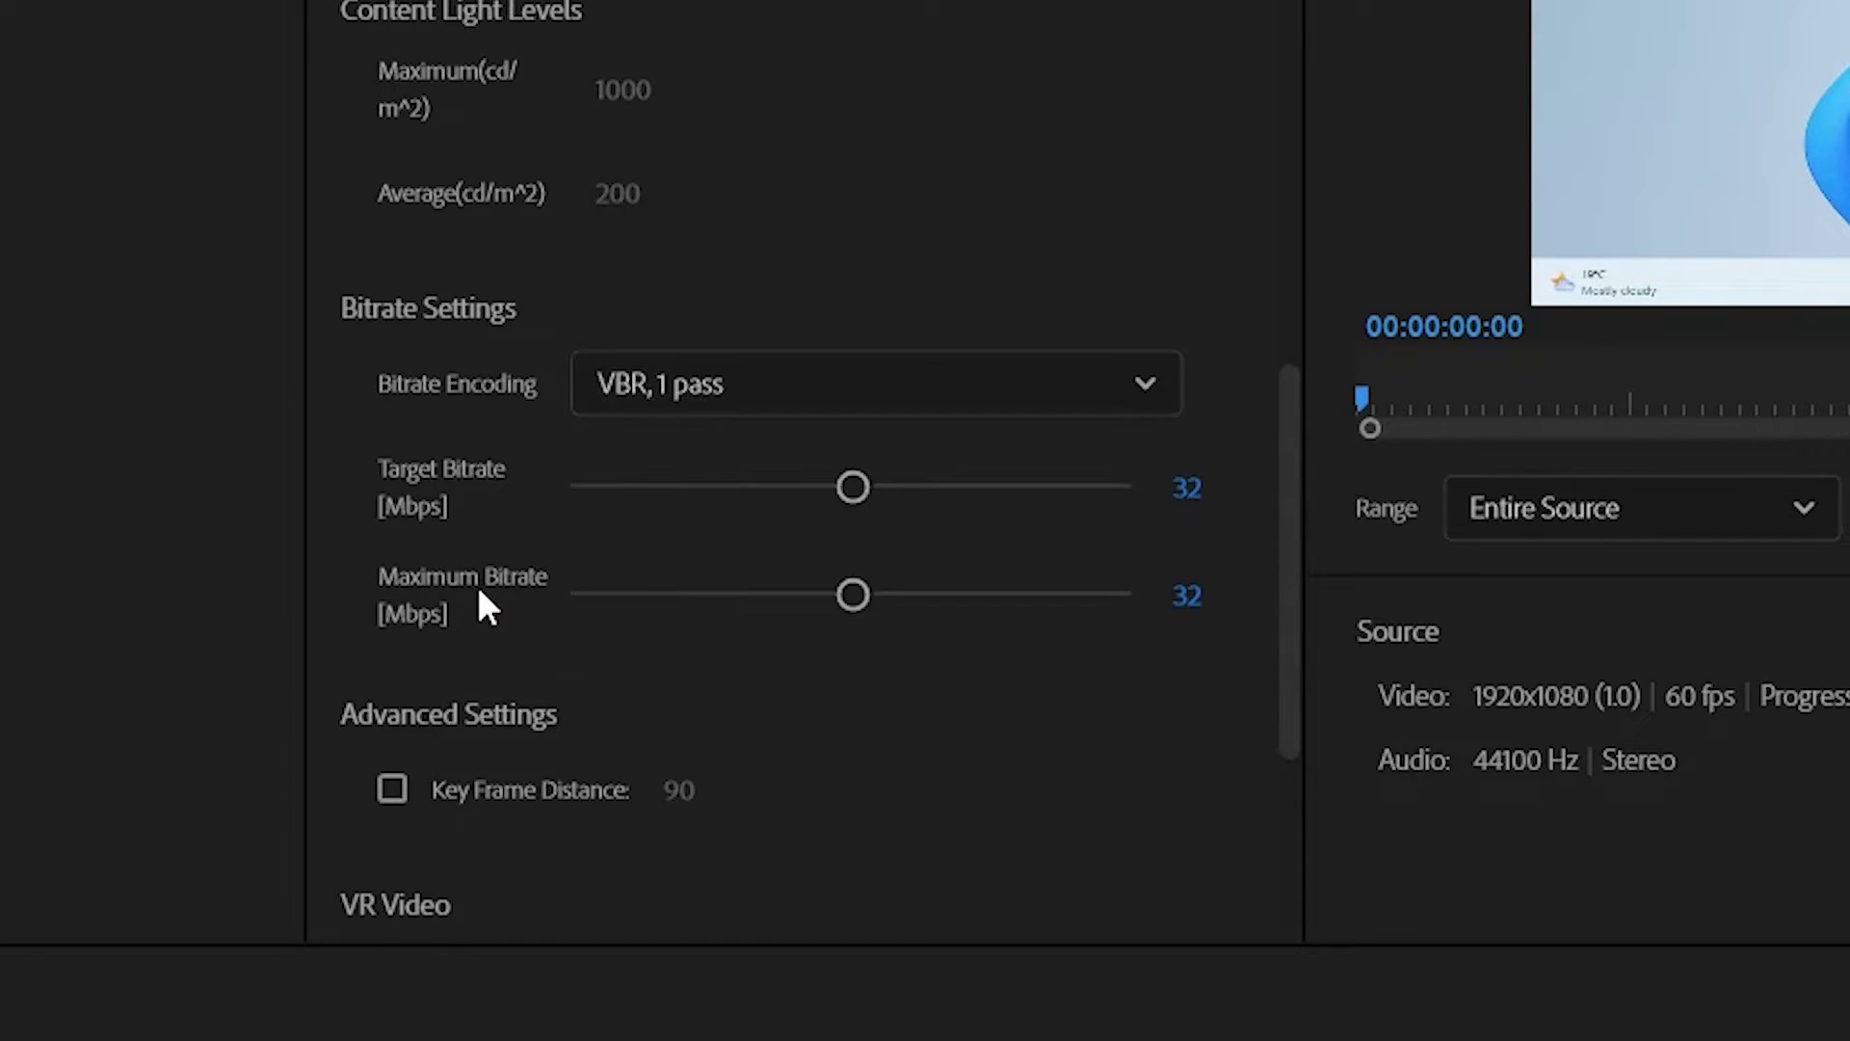
{"action": "scroll", "coordinate": [1285, 635], "scroll_direction": "down", "scroll_amount": 6}
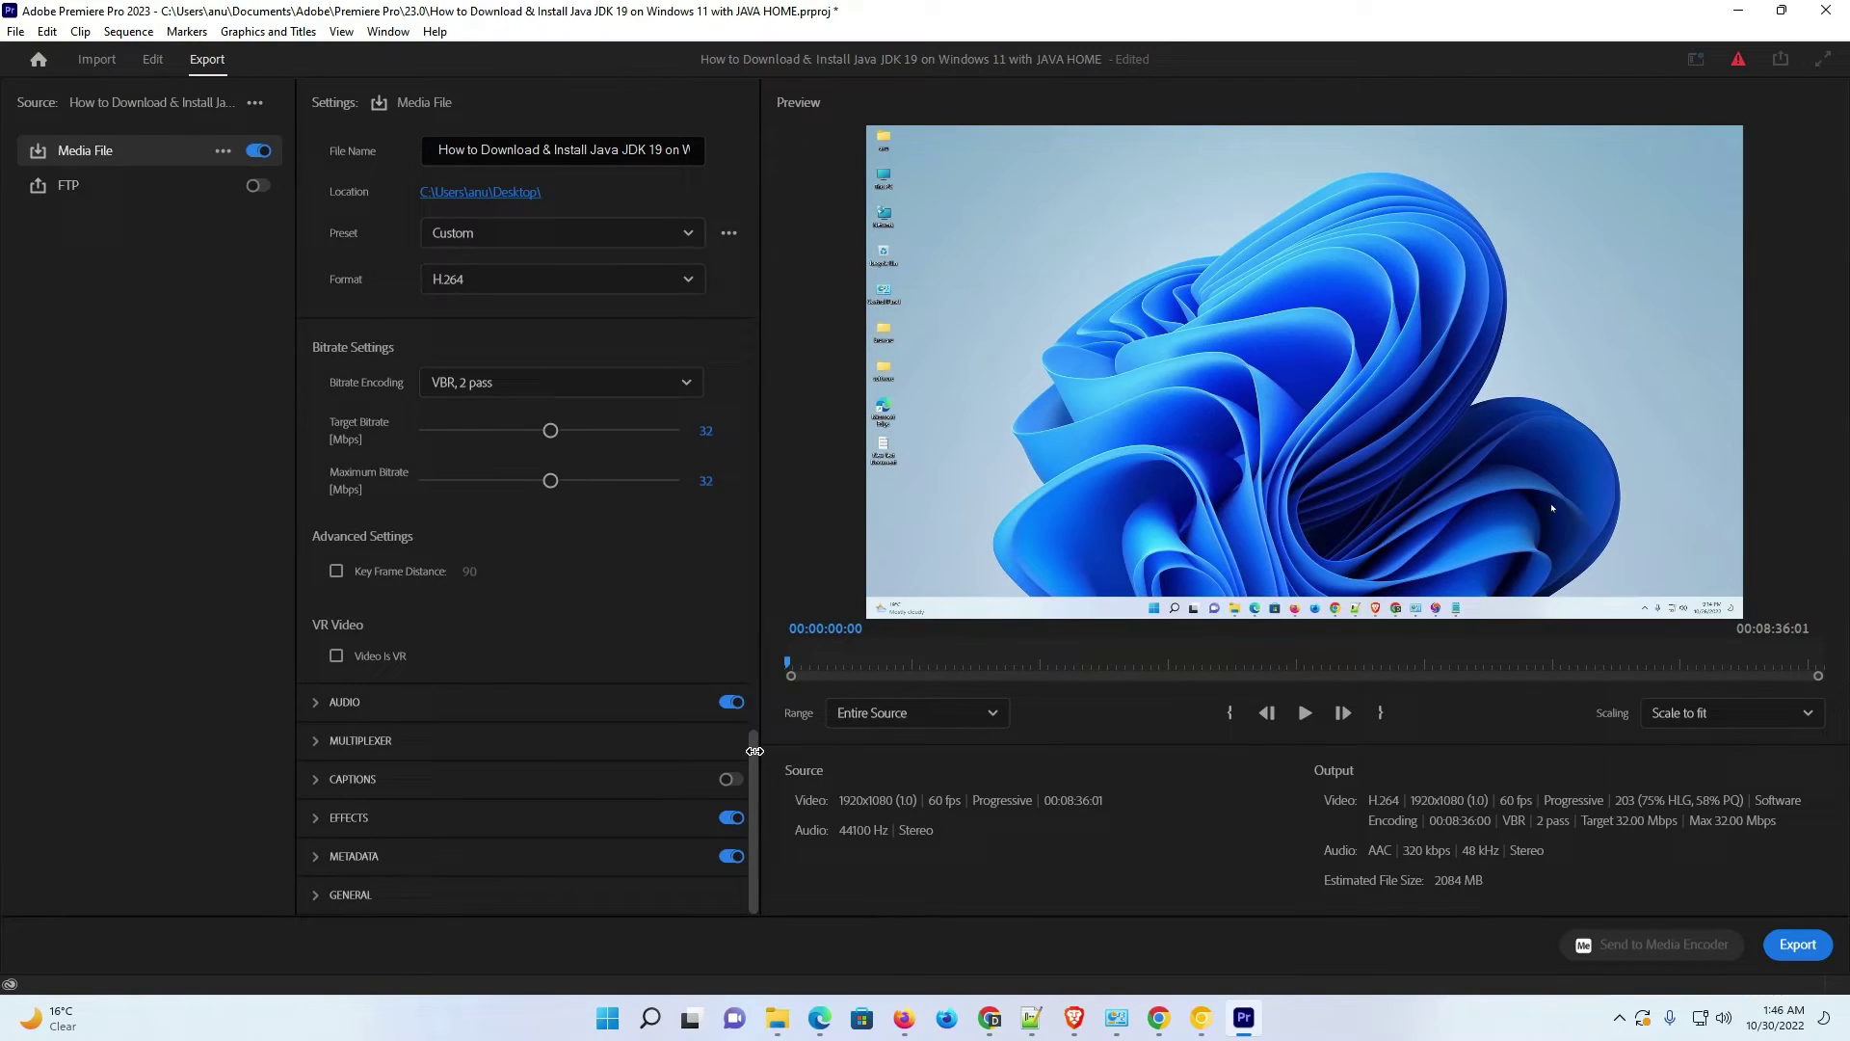
{"action": "scroll", "coordinate": [755, 721], "scroll_direction": "up", "scroll_amount": 1}
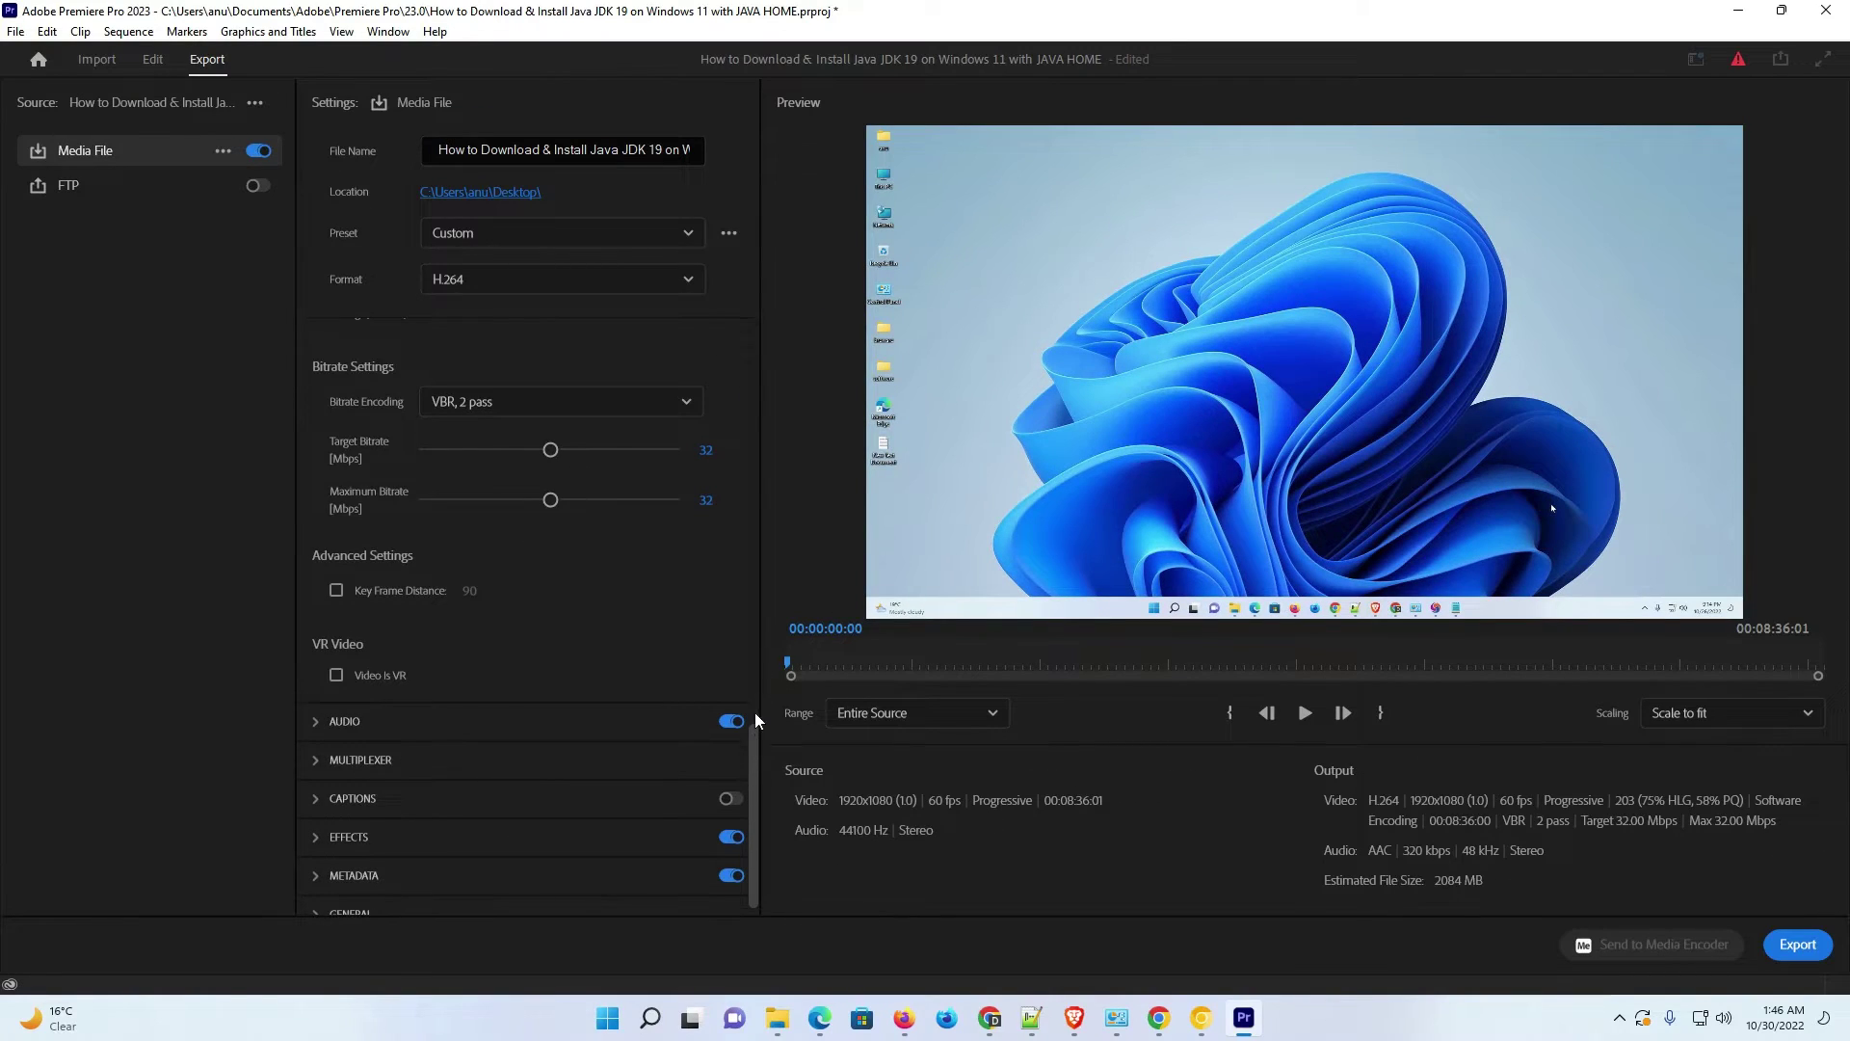
{"action": "left_click_drag", "start_coordinate": [756, 721], "coordinate": [771, 310]}
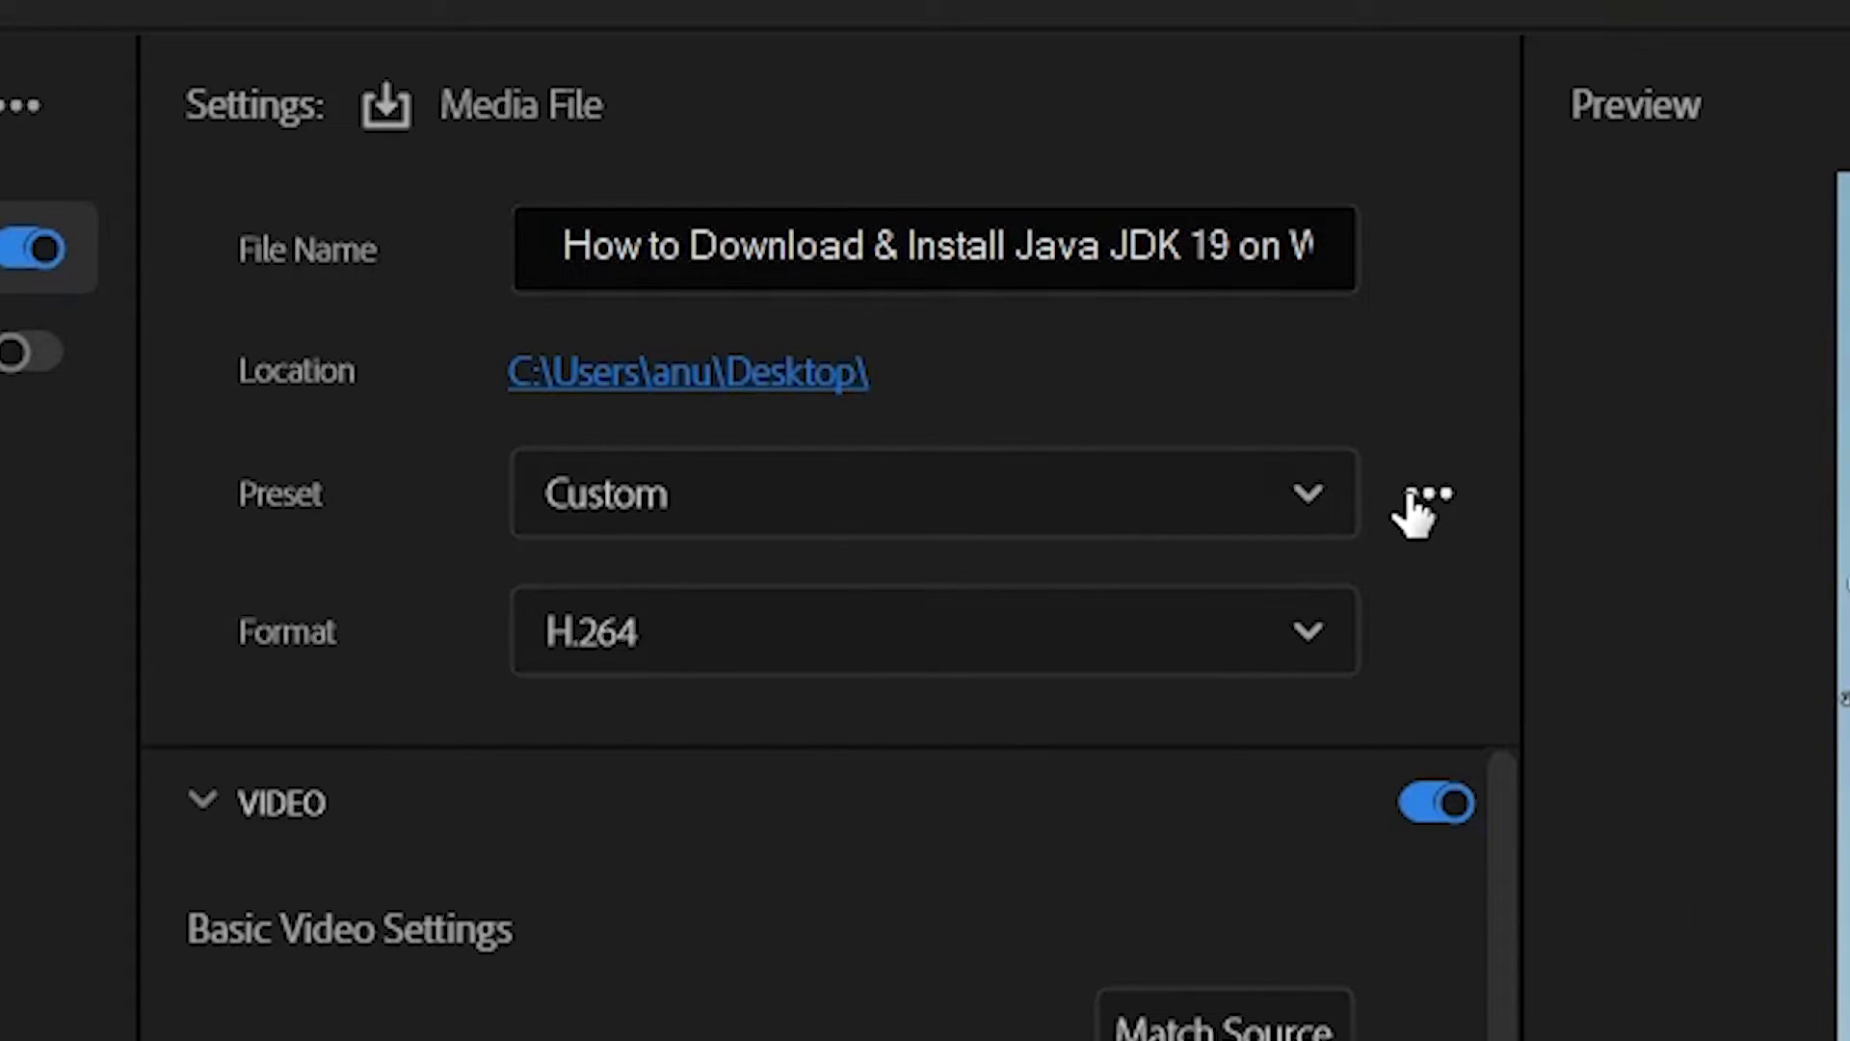
Save the current export settings as a new preset named 'my youtube 1080p'
{"action": "left_click", "coordinate": [1420, 499]}
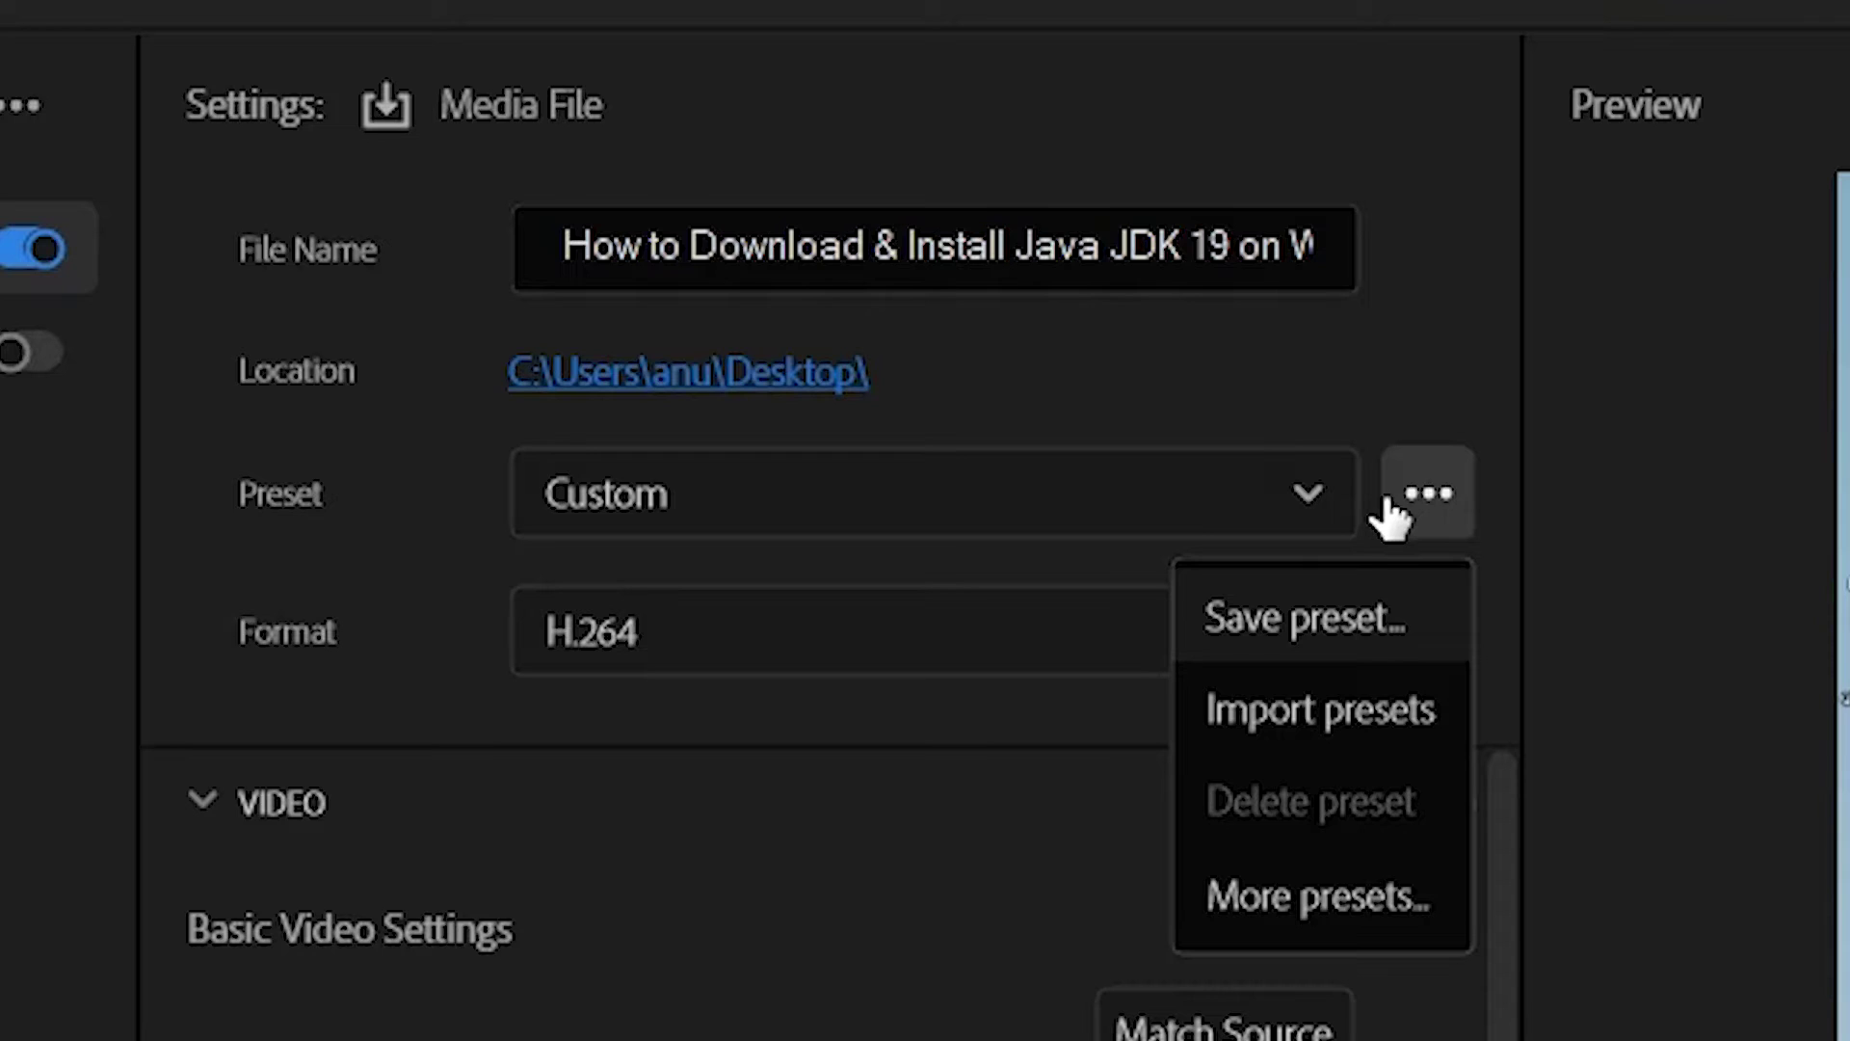
{"action": "left_click", "coordinate": [1313, 654]}
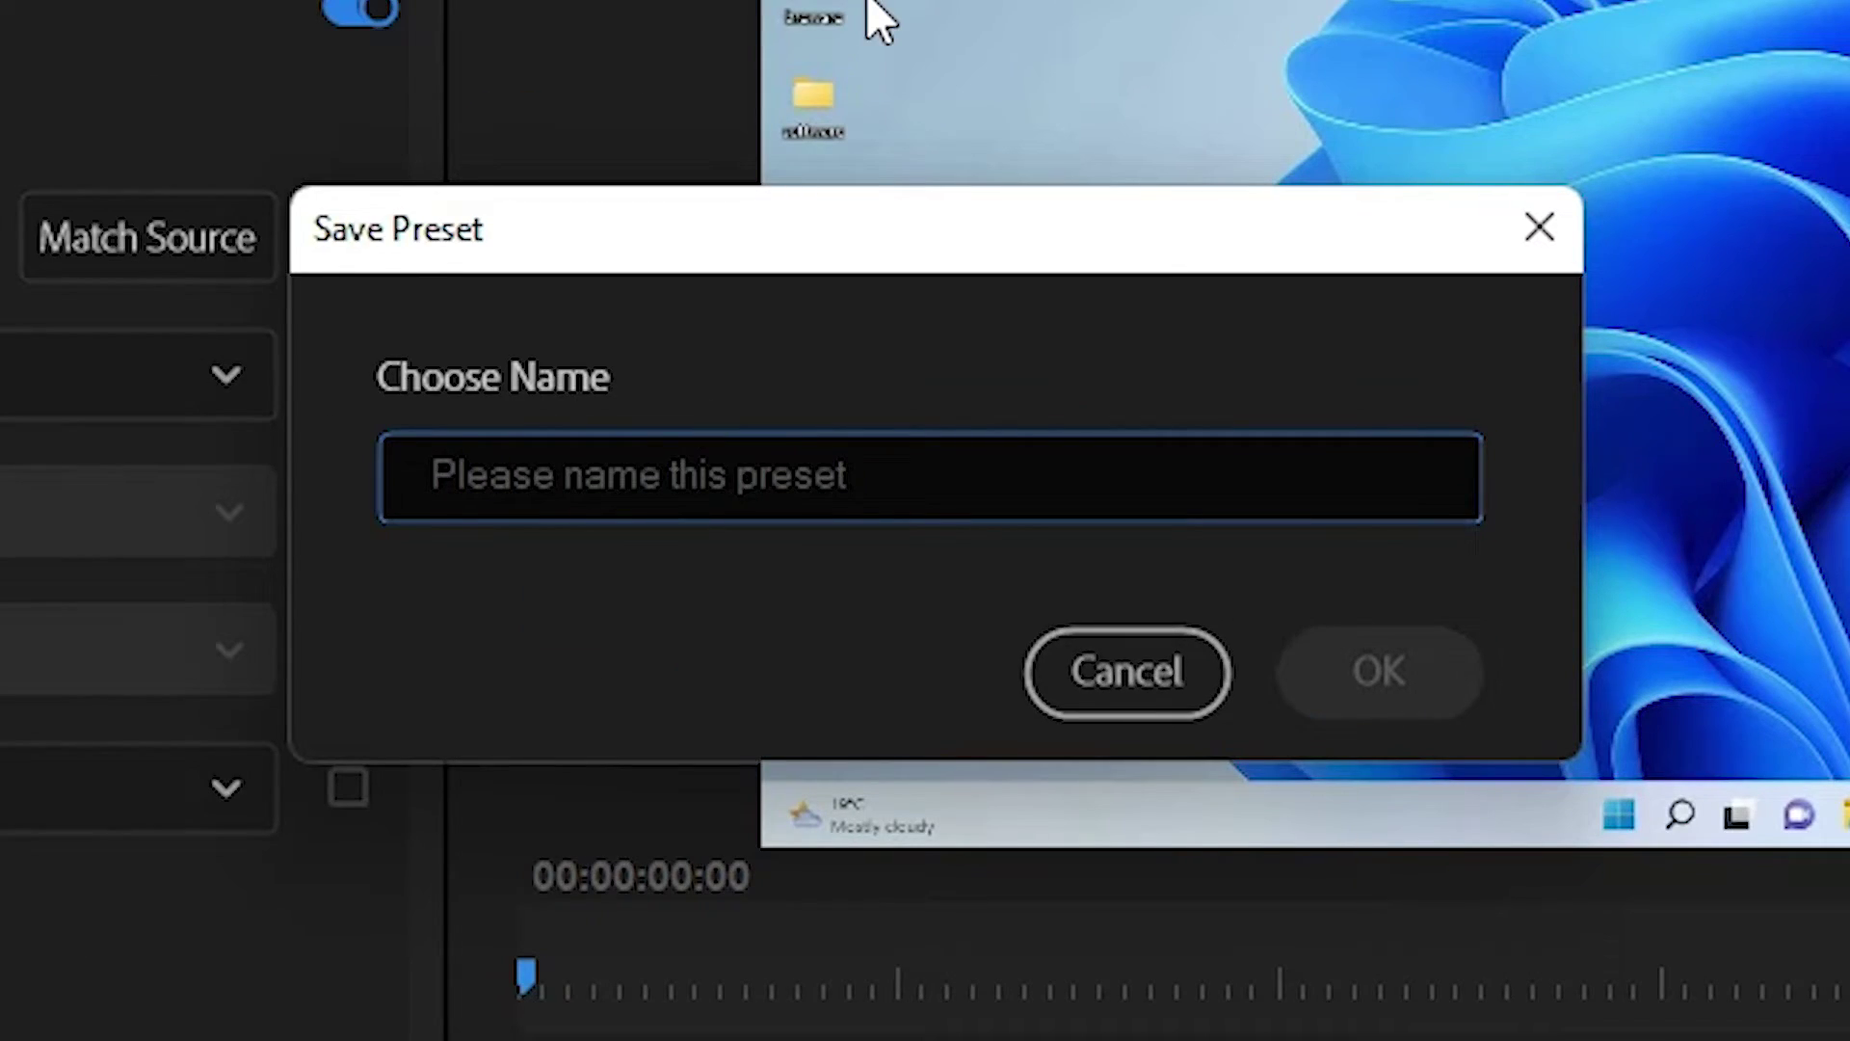
{"action": "type", "text": "yo"}
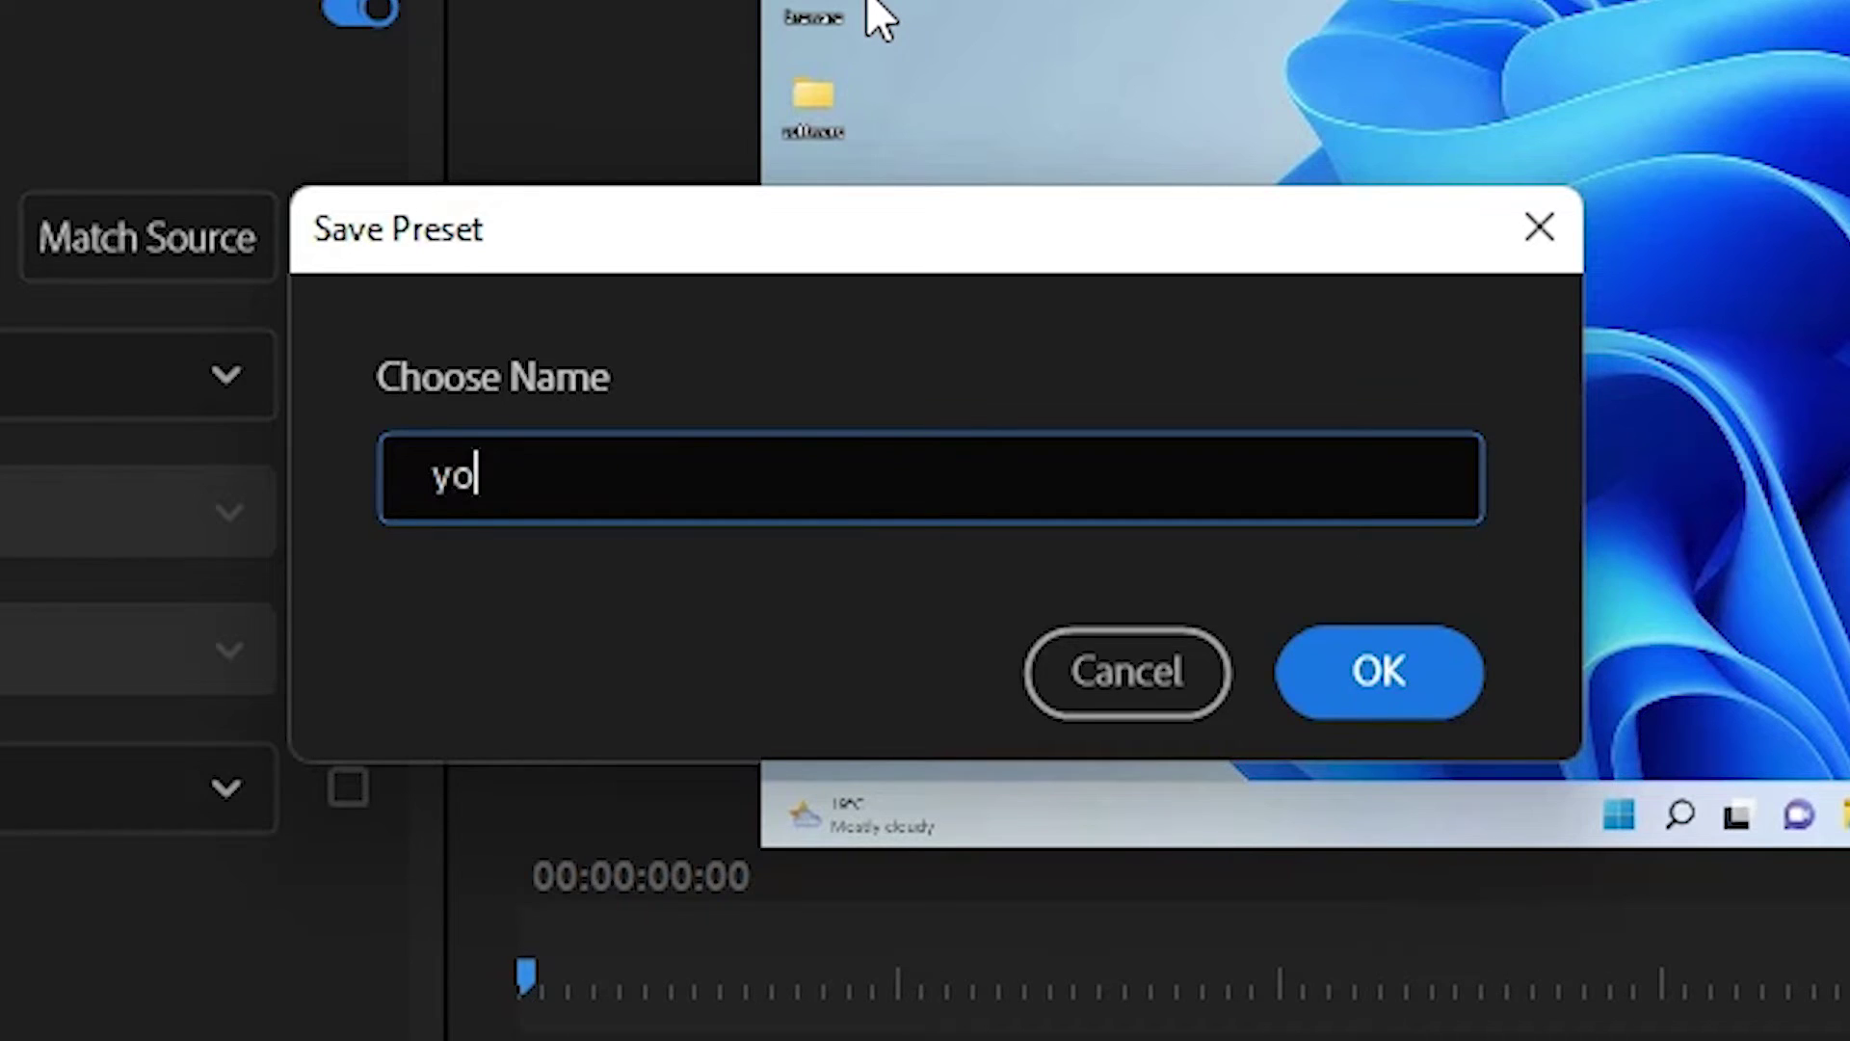
{"action": "key", "text": "BackSpace"}
{"action": "key", "text": "BackSpace"}
{"action": "type", "text": "my youtu"}
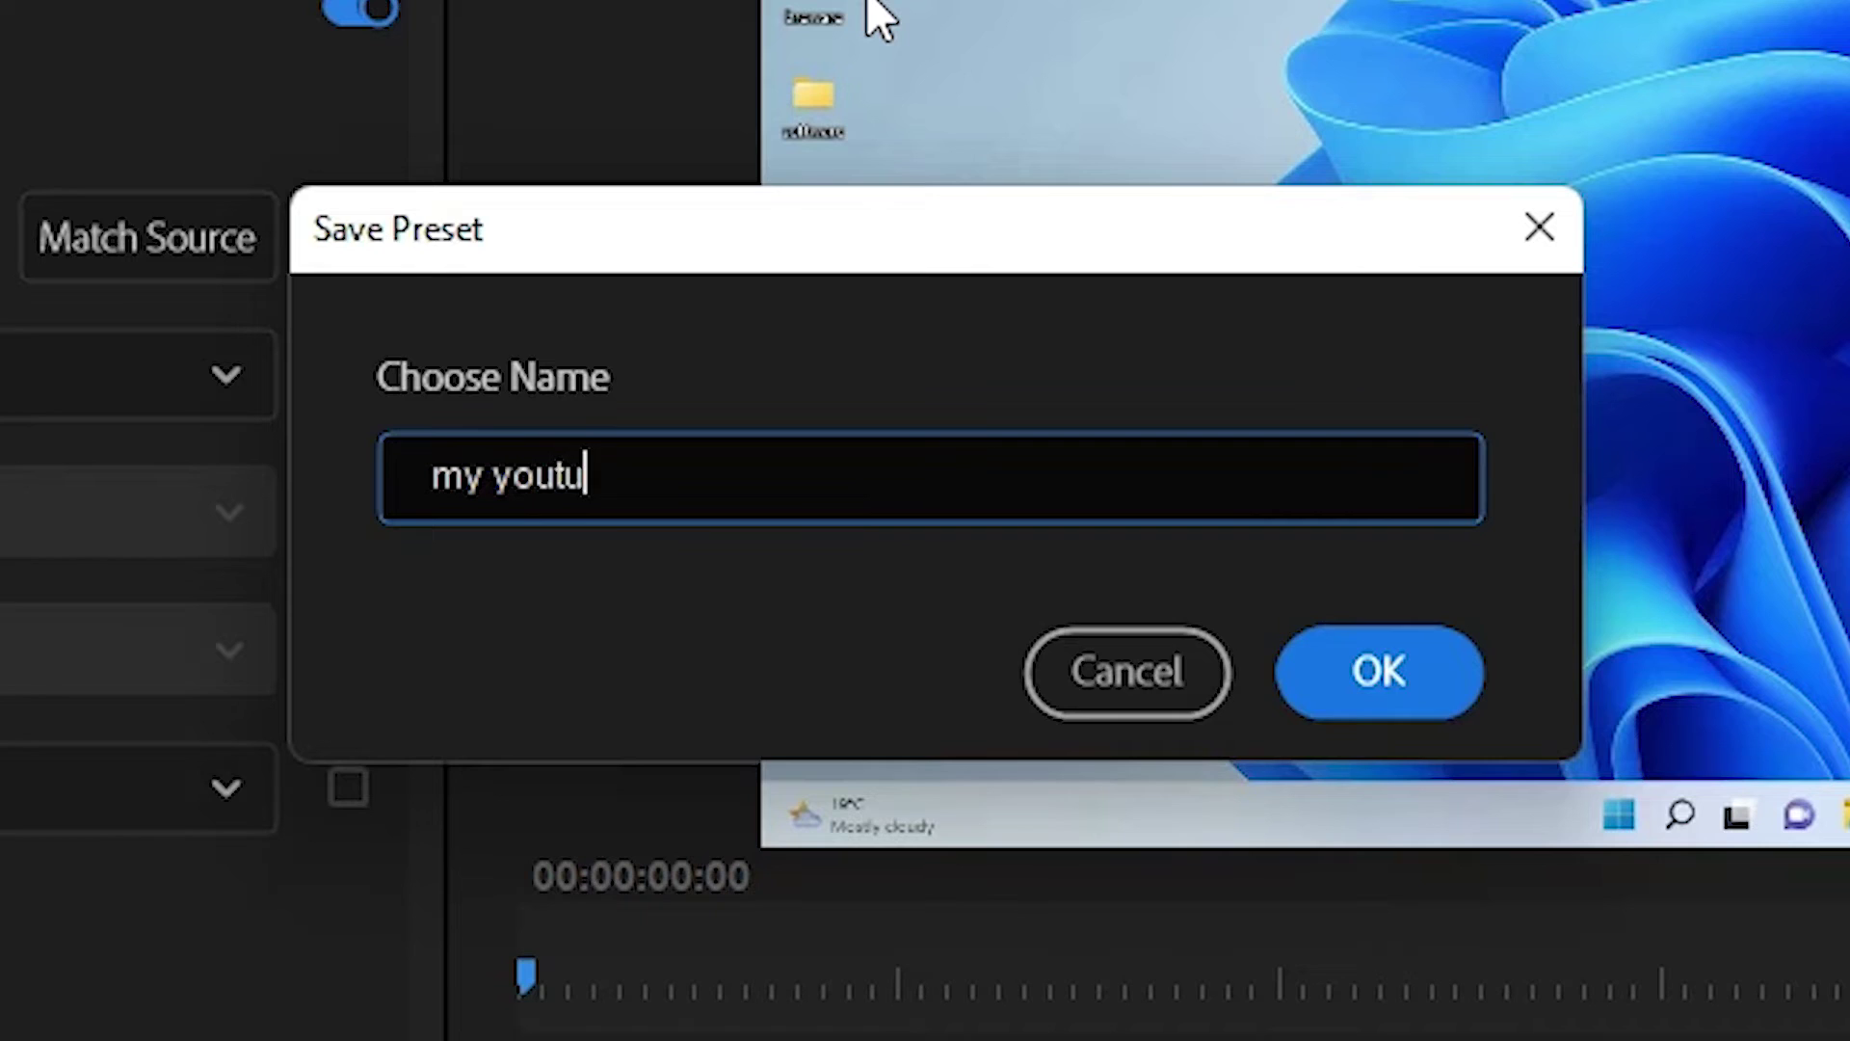
{"action": "type", "text": "be 108"}
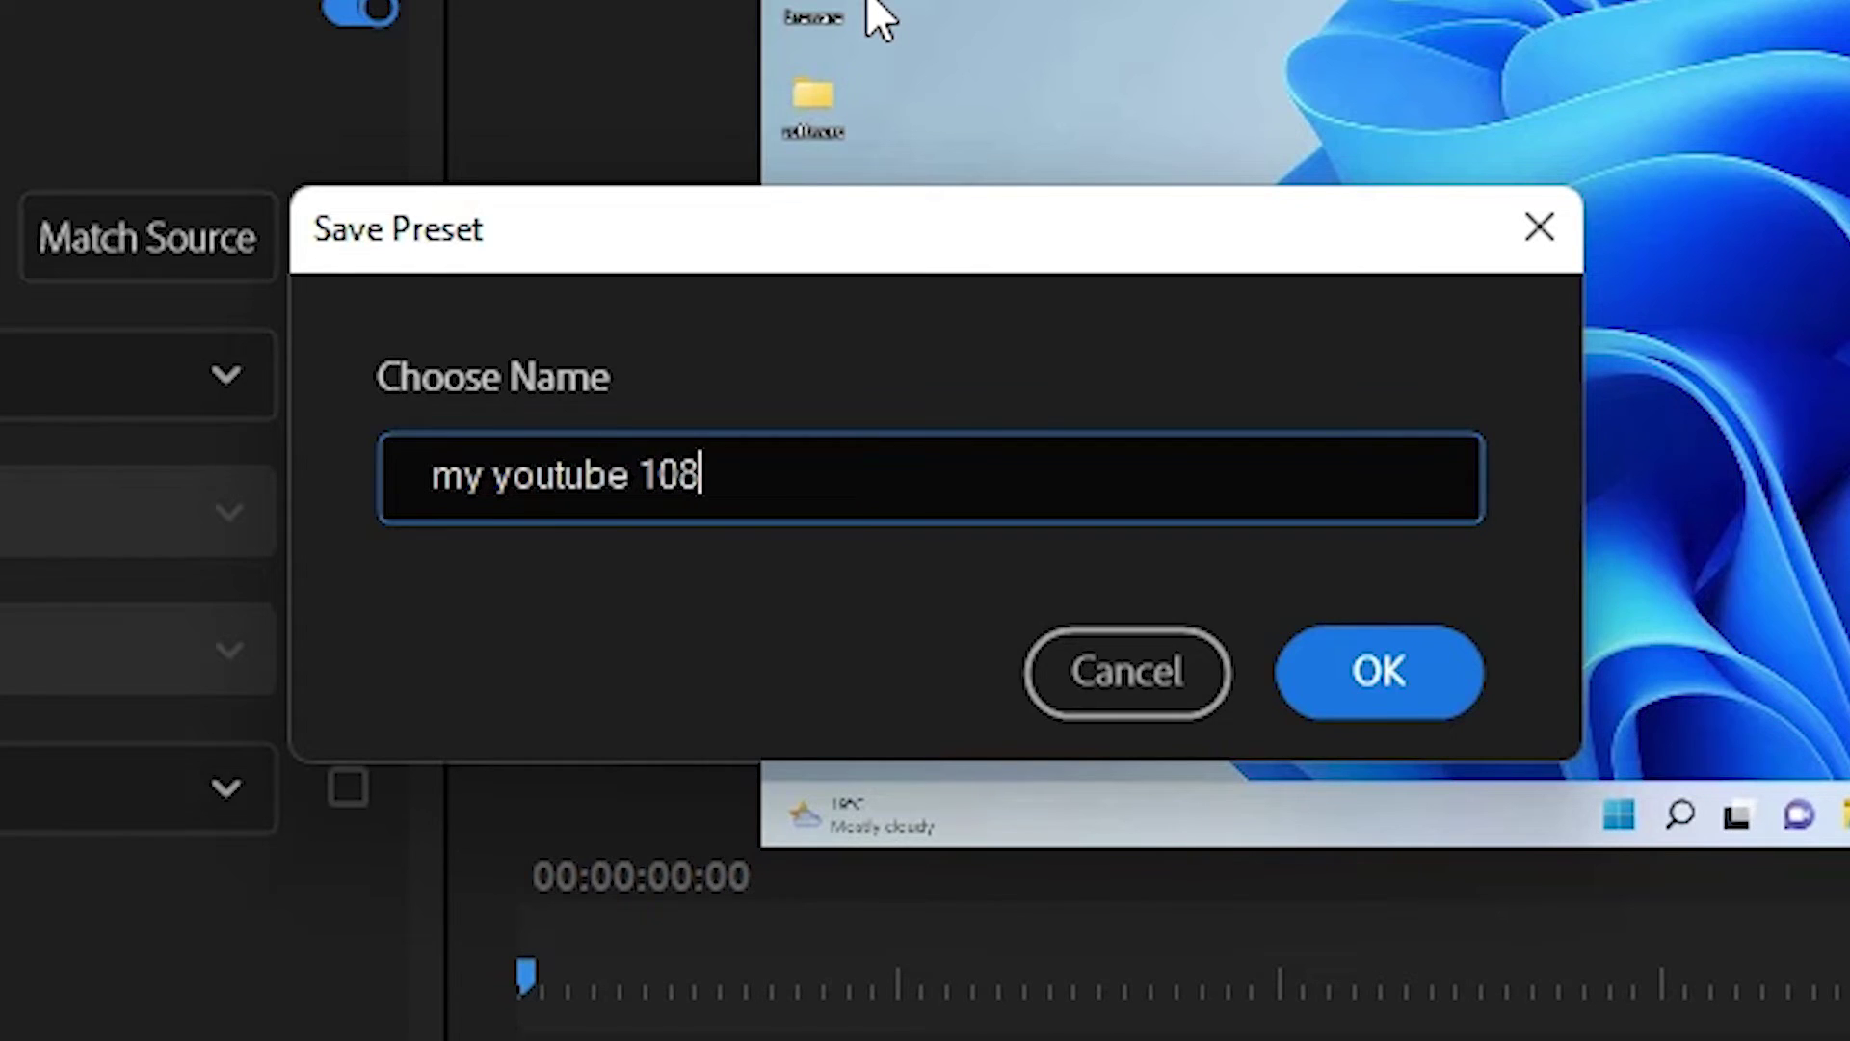
{"action": "type", "text": "0o"}
{"action": "key", "text": "BackSpace"}
{"action": "type", "text": "p"}
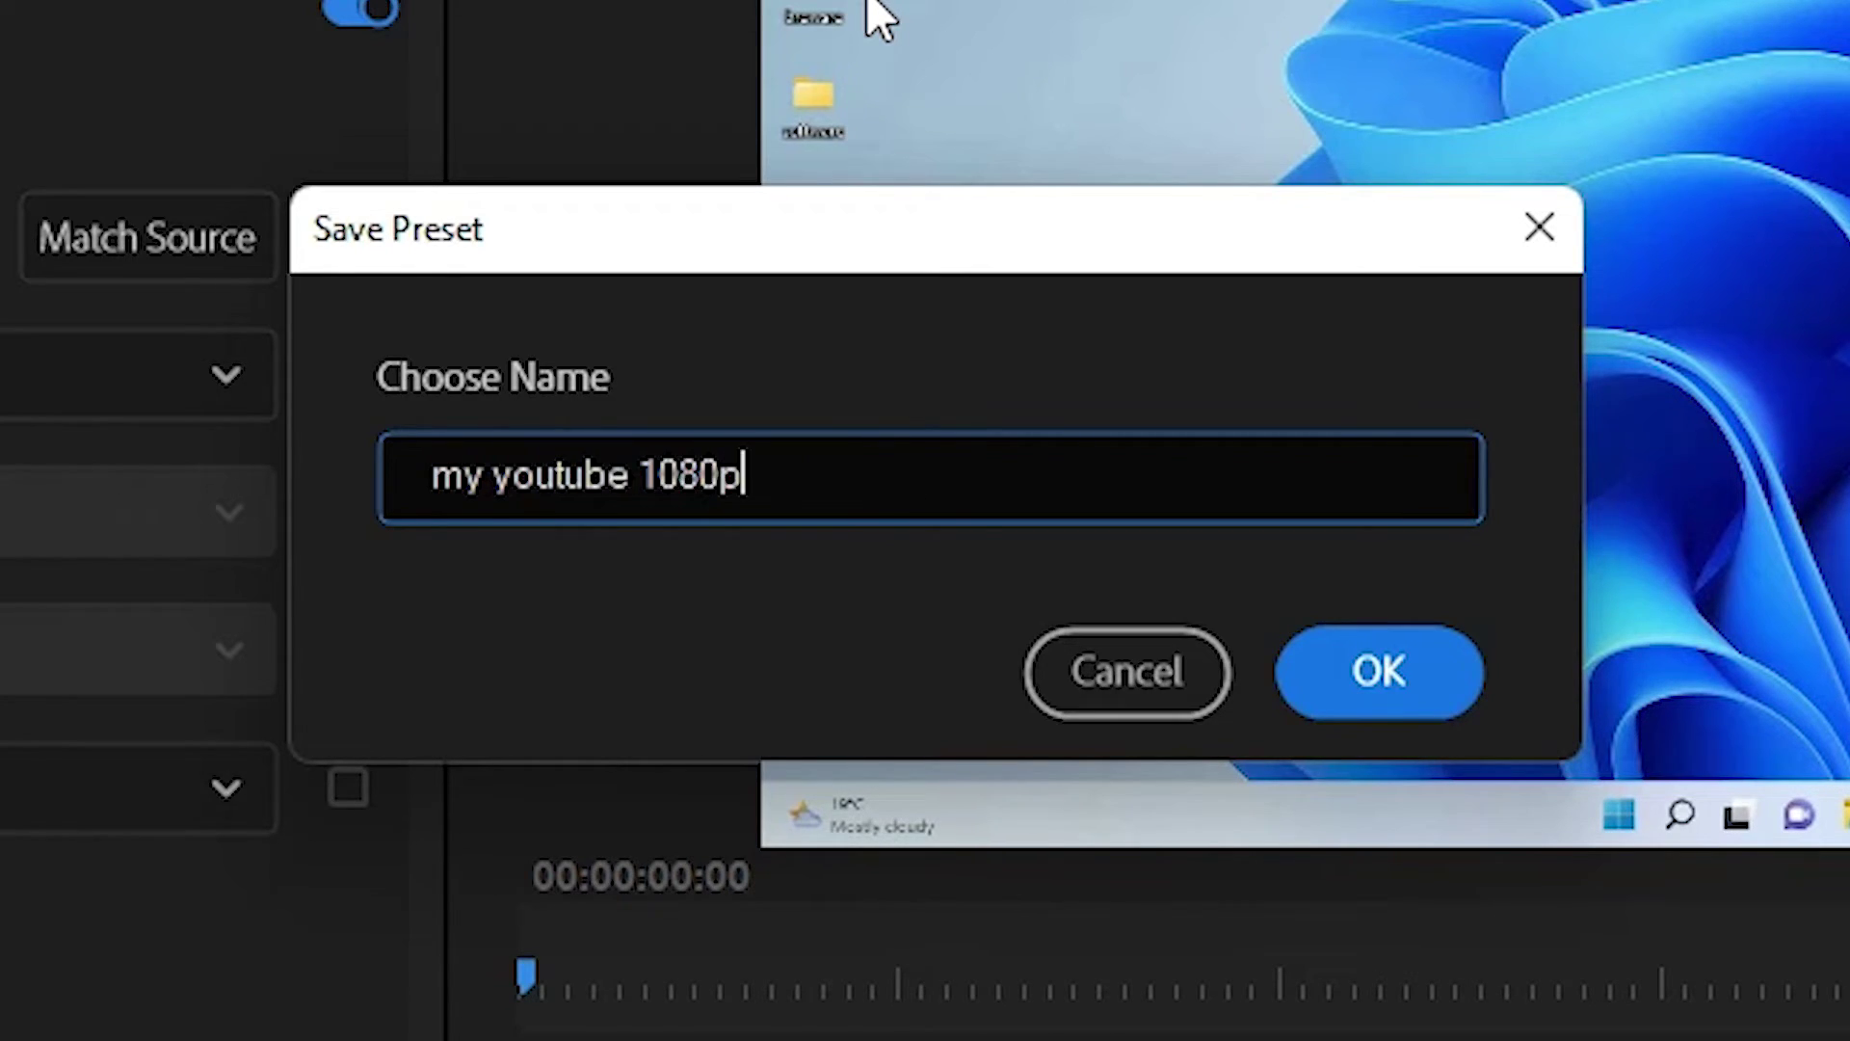
{"action": "left_click", "coordinate": [1338, 712]}
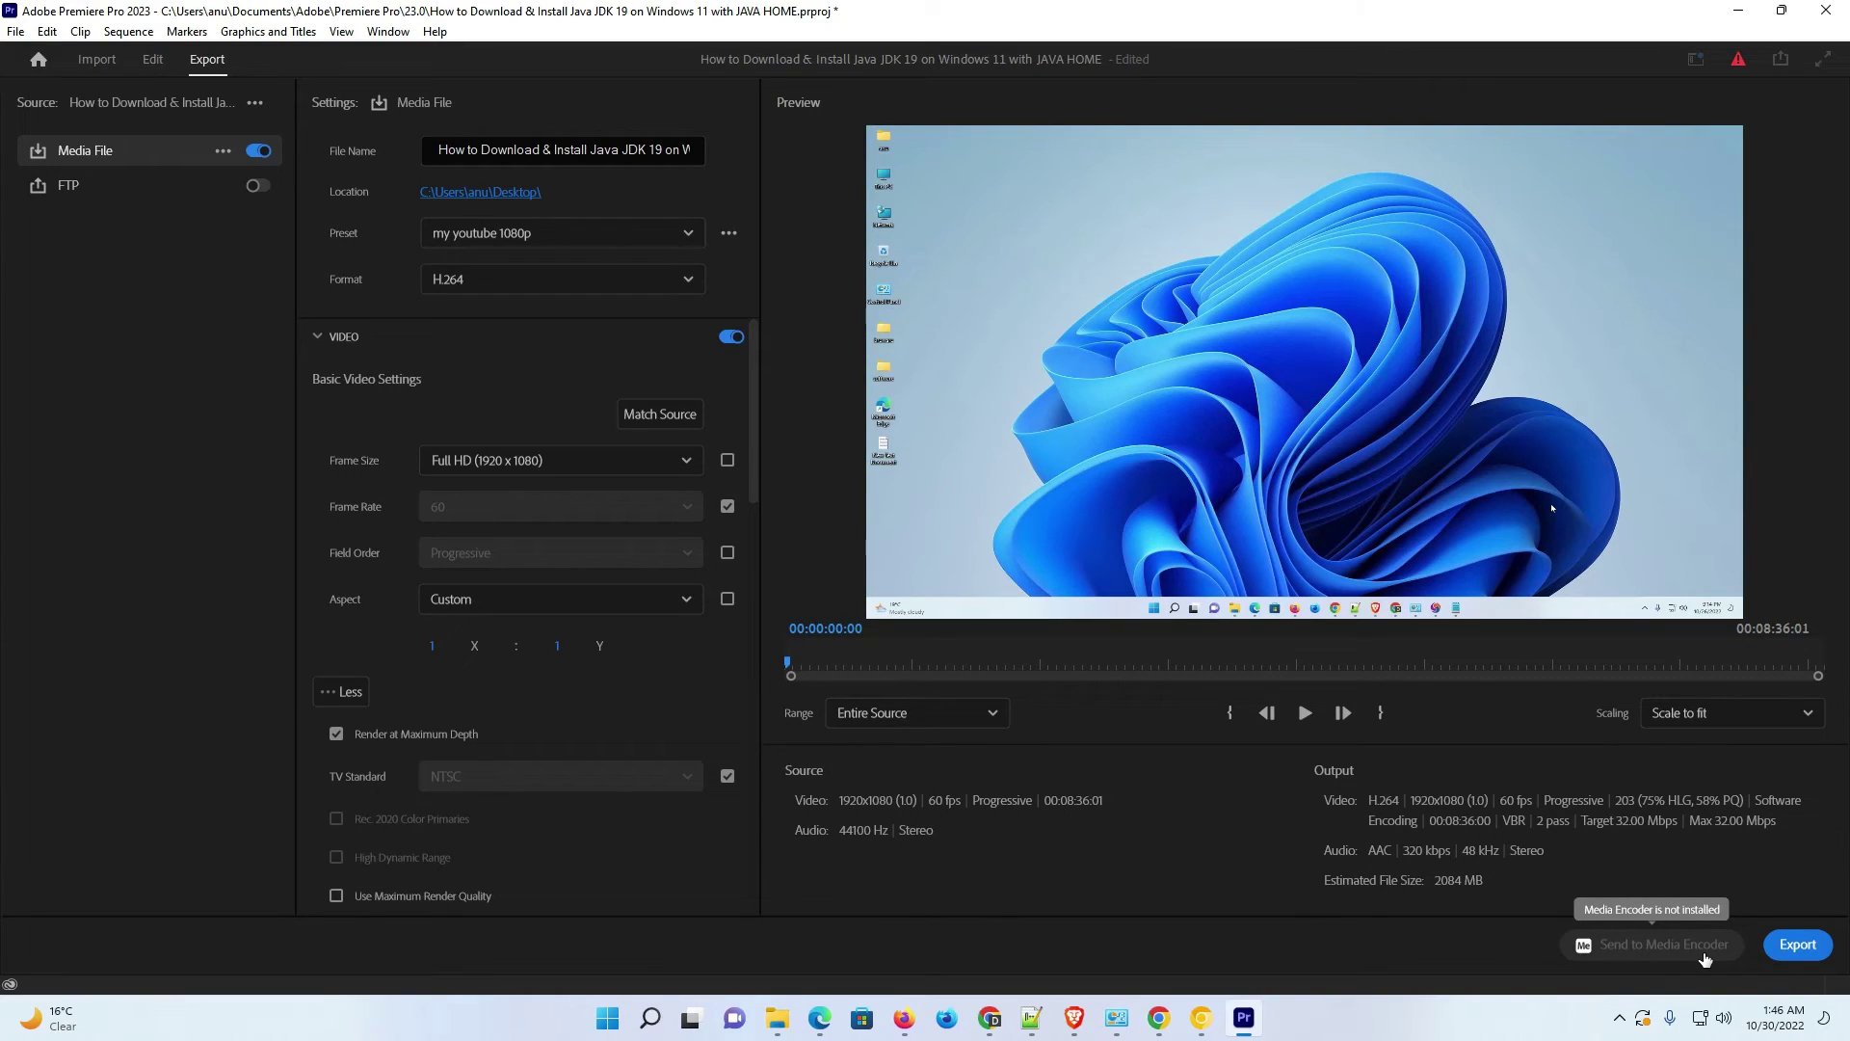
Start the export with the 'my youtube 1080p' settings
{"action": "left_click", "coordinate": [1798, 945]}
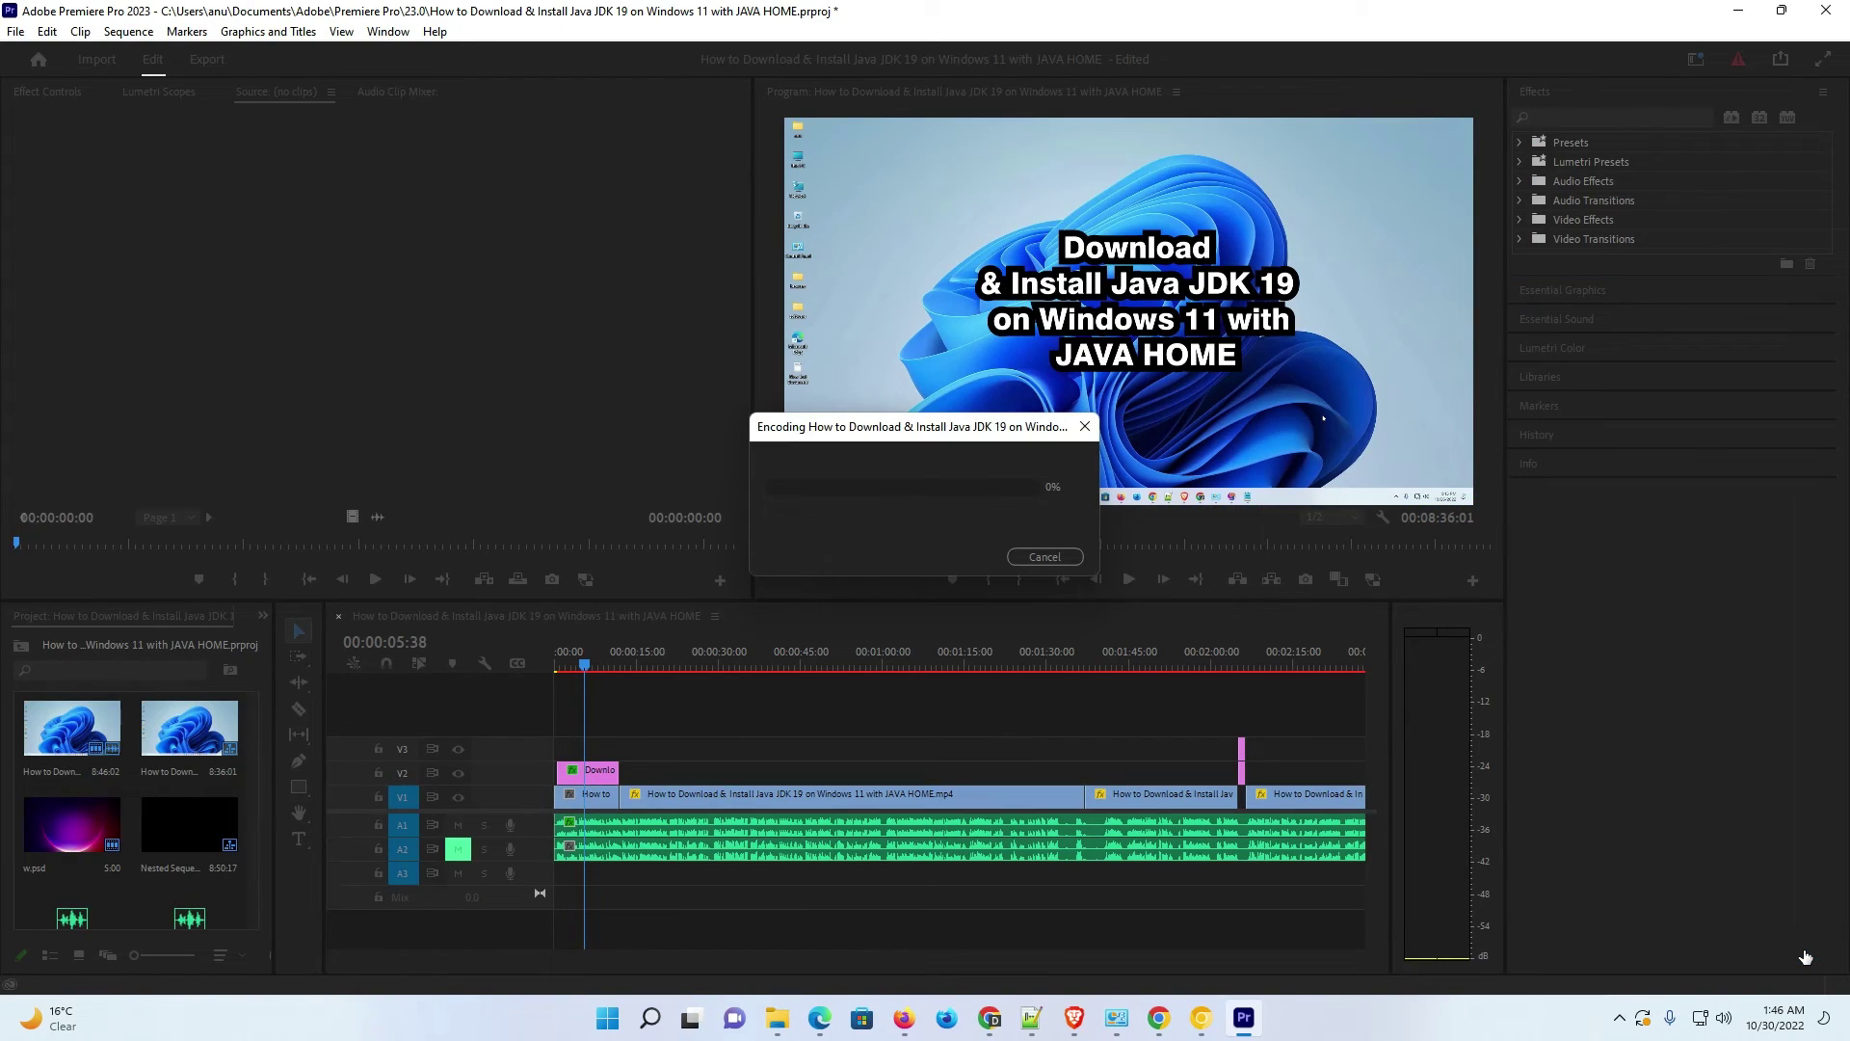